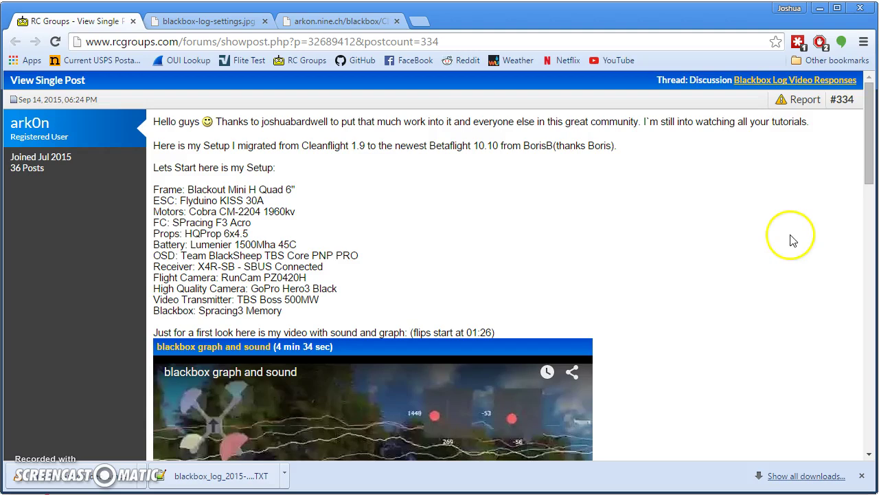
# Step: Review the forum post's quad setup list and its embedded flight videos
pyautogui.scroll(-5, 770, 238)
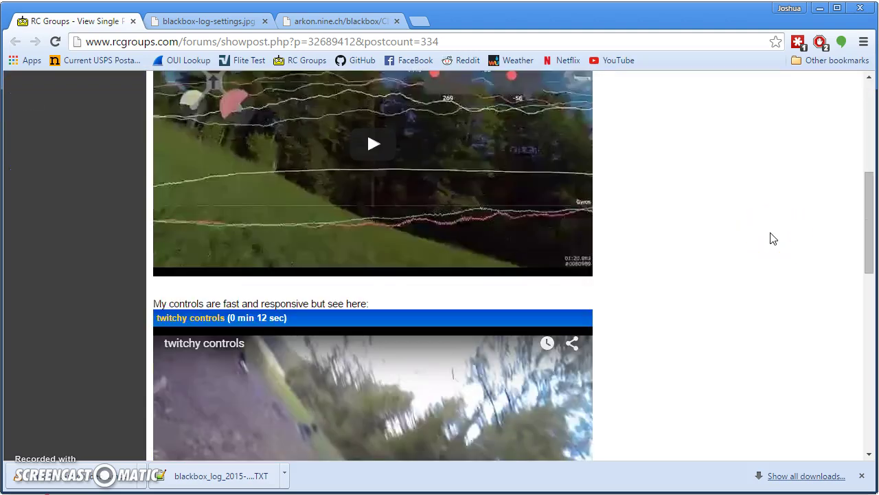
pyautogui.scroll(-2, 770, 238)
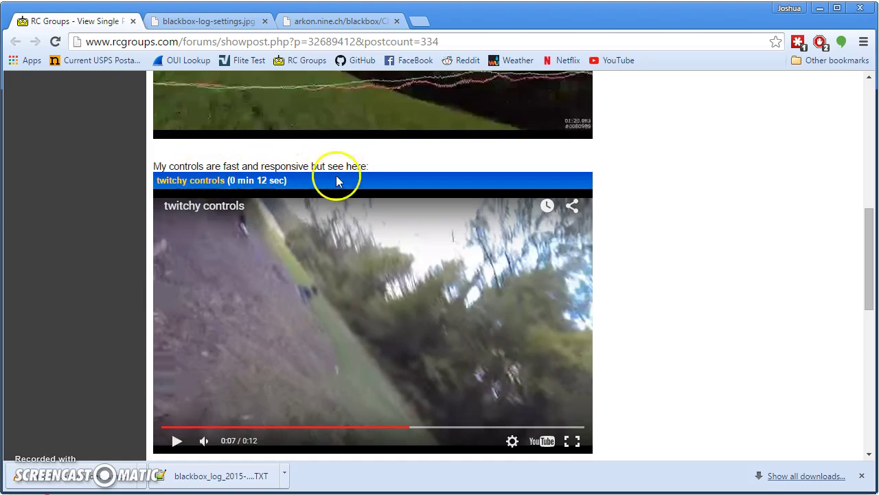
pyautogui.scroll(-1, 364, 180)
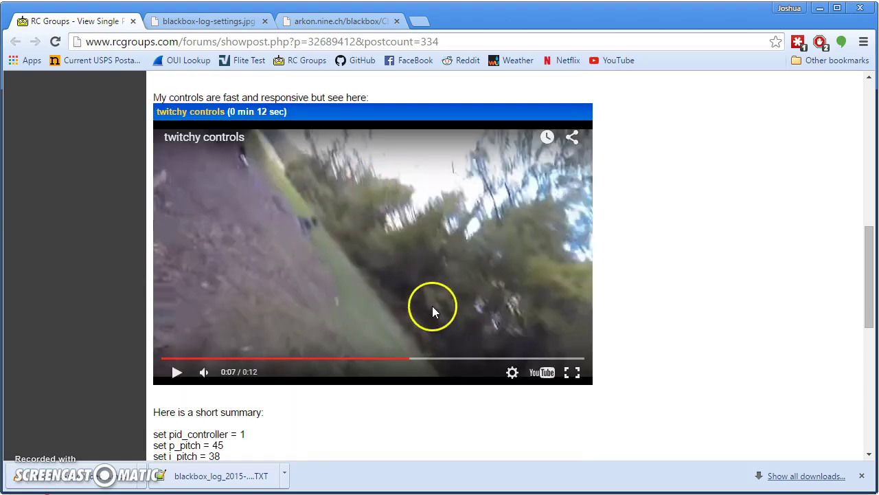
pyautogui.scroll(8, 495, 295)
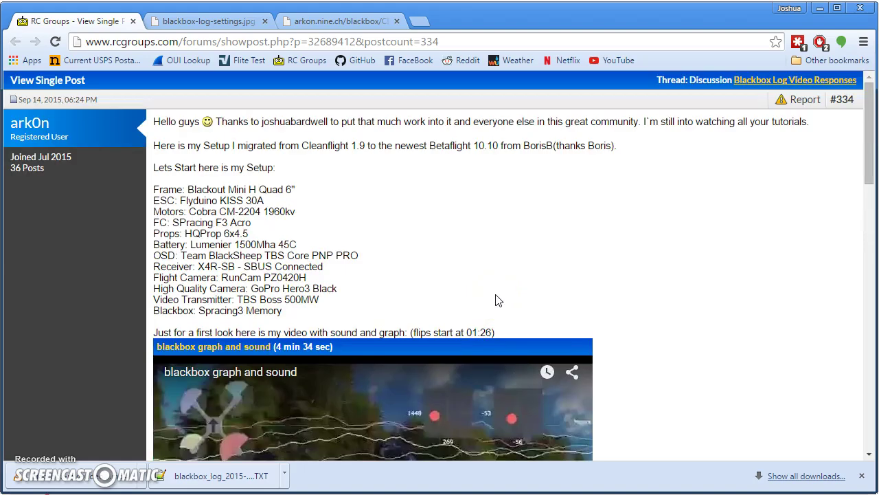
# Step: Play the embedded "twitchy controls" video from about 0:04, pause it, and return to the start of the post
pyautogui.scroll(-8, 498, 300)
pyautogui.click(337, 358)
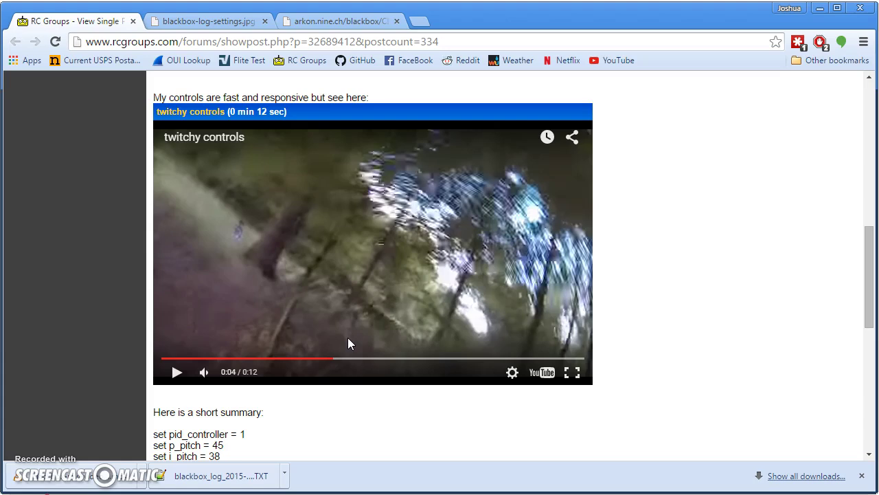
pyautogui.moveTo(224, 372)
pyautogui.click(314, 358)
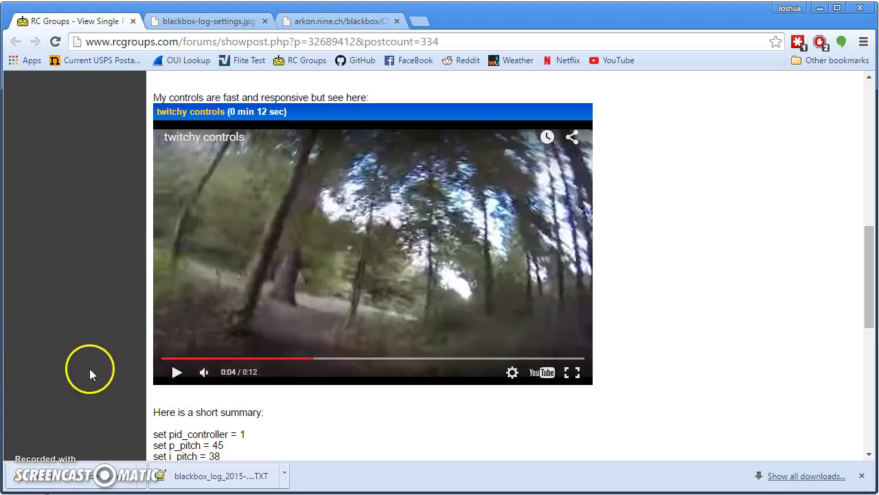
pyautogui.click(173, 371)
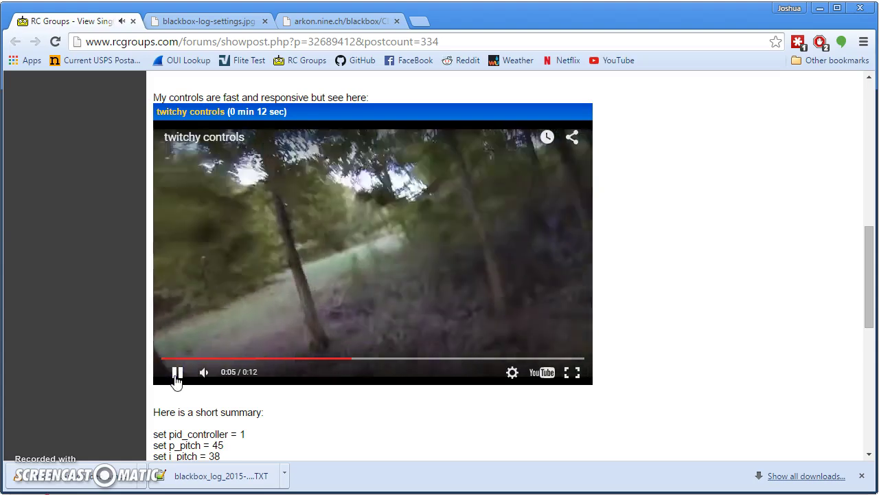
pyautogui.click(169, 374)
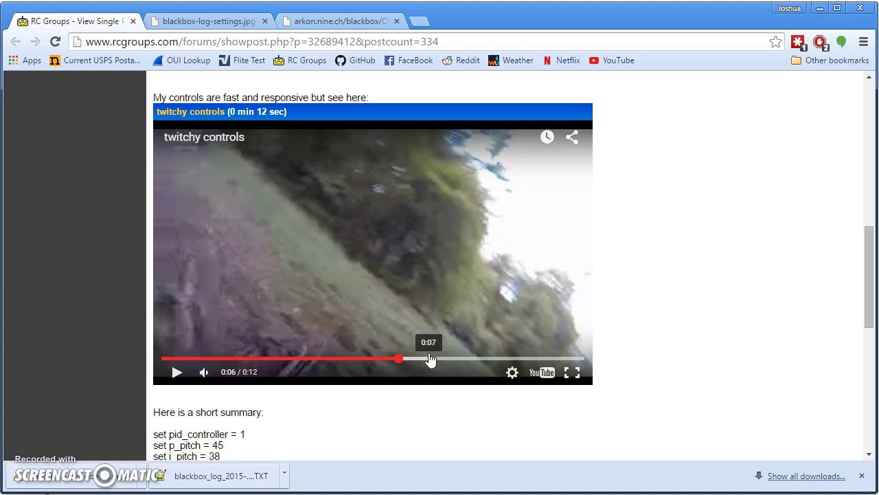
pyautogui.scroll(8, 770, 308)
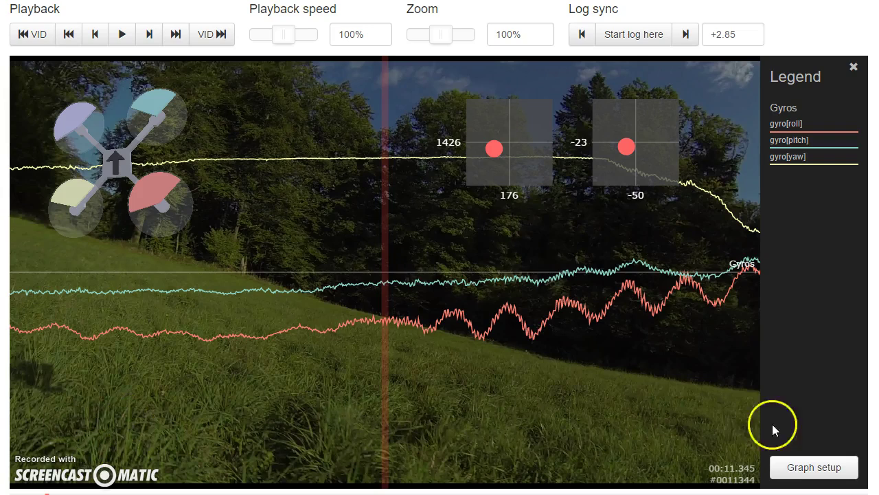
# Step: In the blackbox log viewer, remove the Gyros graph from the graph setup and save the changes
pyautogui.click(803, 464)
pyautogui.click(452, 83)
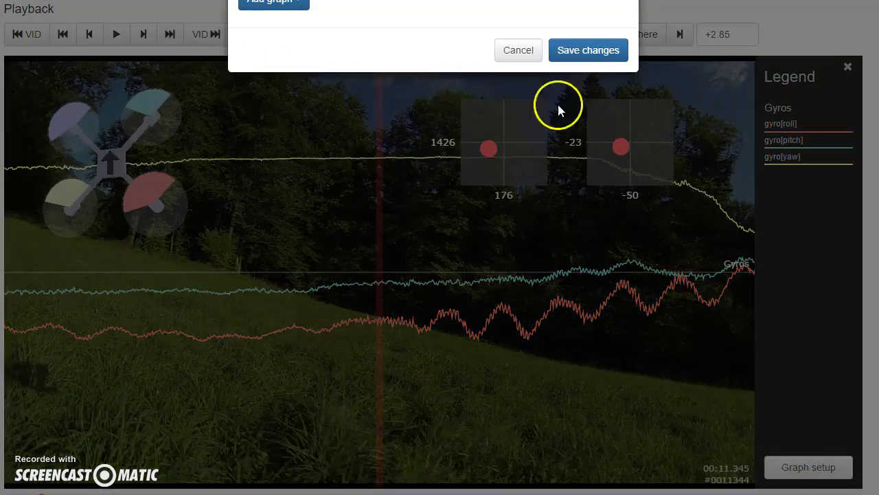
pyautogui.click(600, 53)
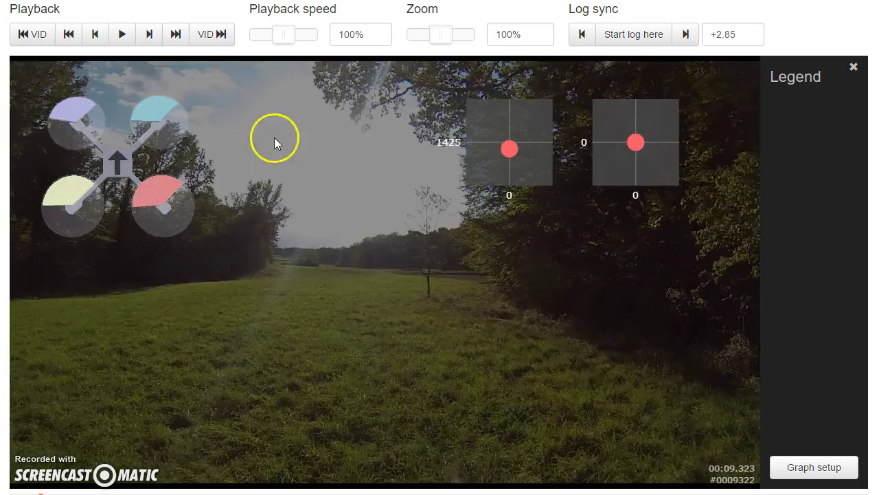
# Step: Return to the beginning of the log, play the flight footage, and pause it at about 00:12
pyautogui.click(38, 35)
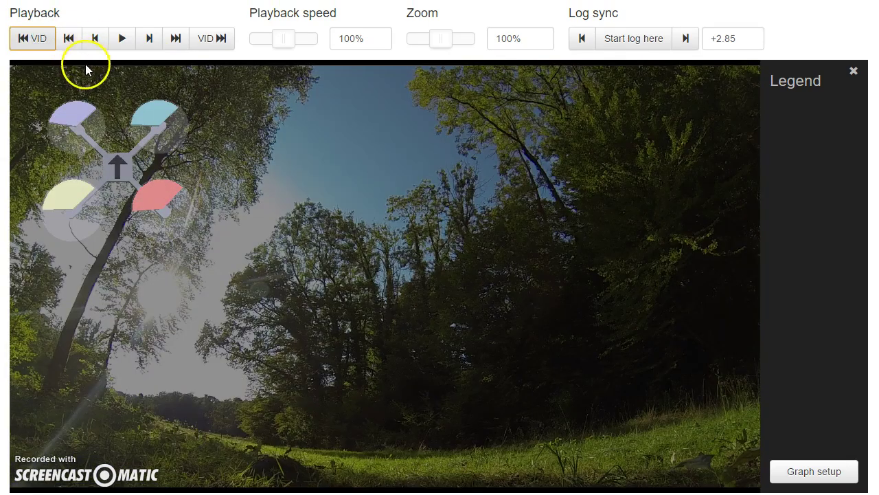
pyautogui.click(96, 42)
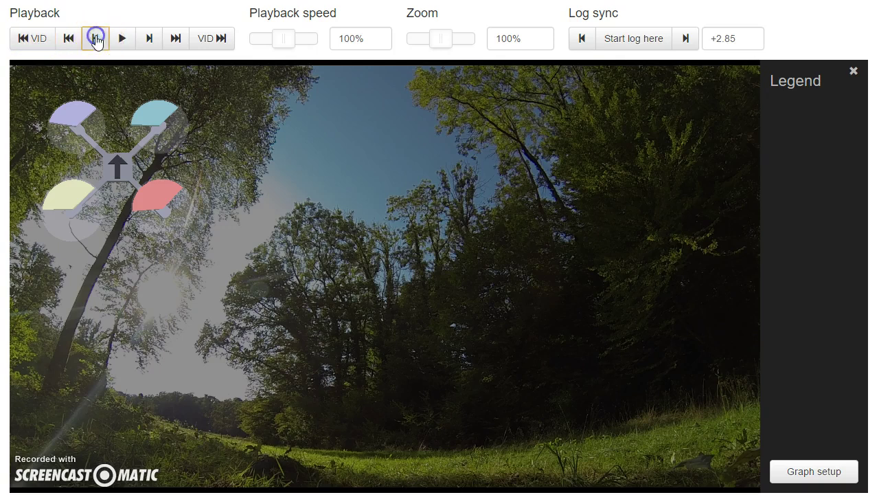
pyautogui.click(61, 42)
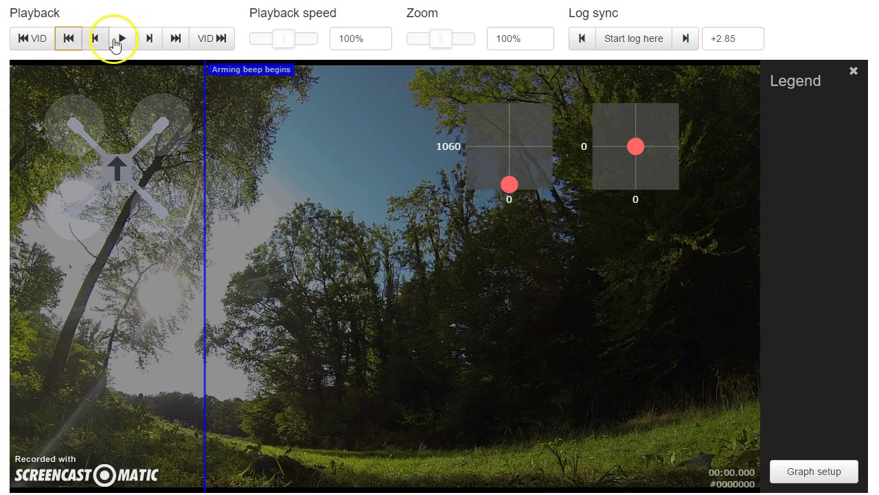
pyautogui.click(115, 45)
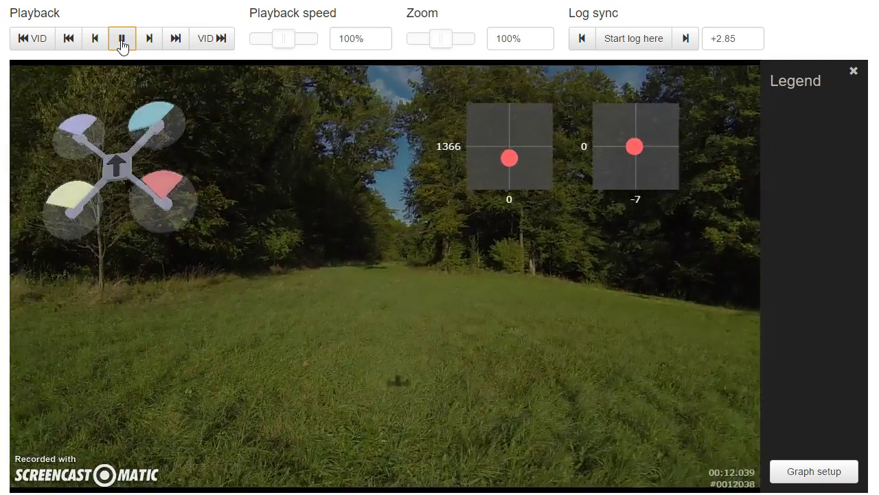
pyautogui.click(121, 41)
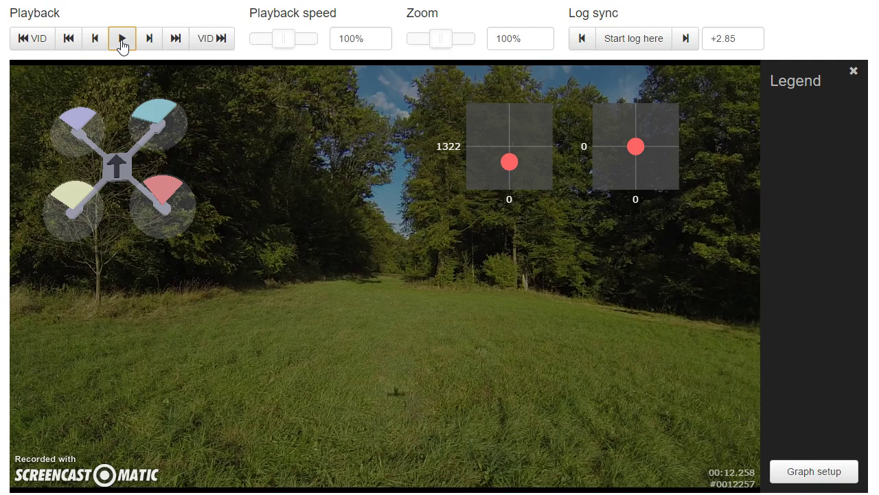
# Step: Skip ahead to about 00:24 in the flight footage, play it past 00:29, and pause
pyautogui.click(123, 39)
pyautogui.click(122, 39)
pyautogui.click(271, 289)
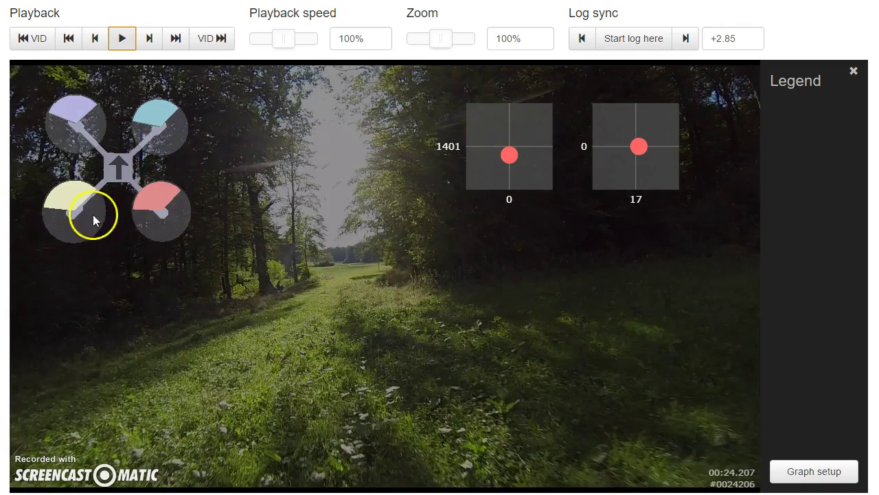
pyautogui.click(122, 38)
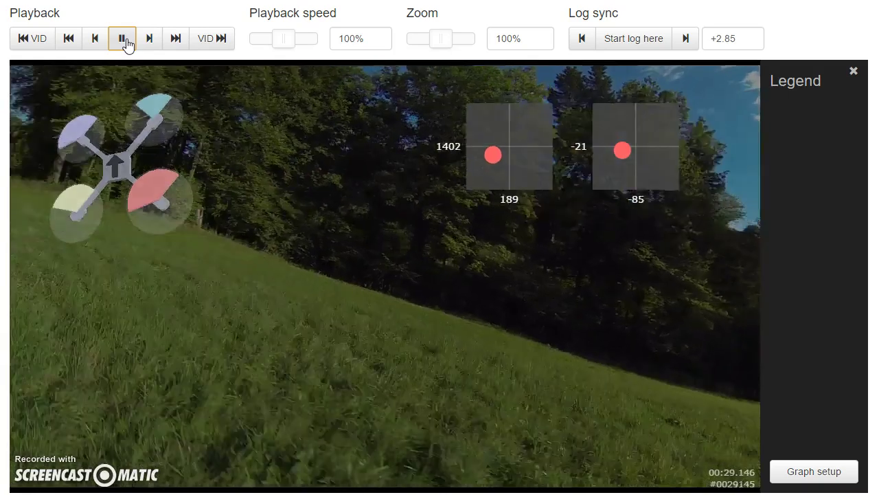
pyautogui.click(124, 40)
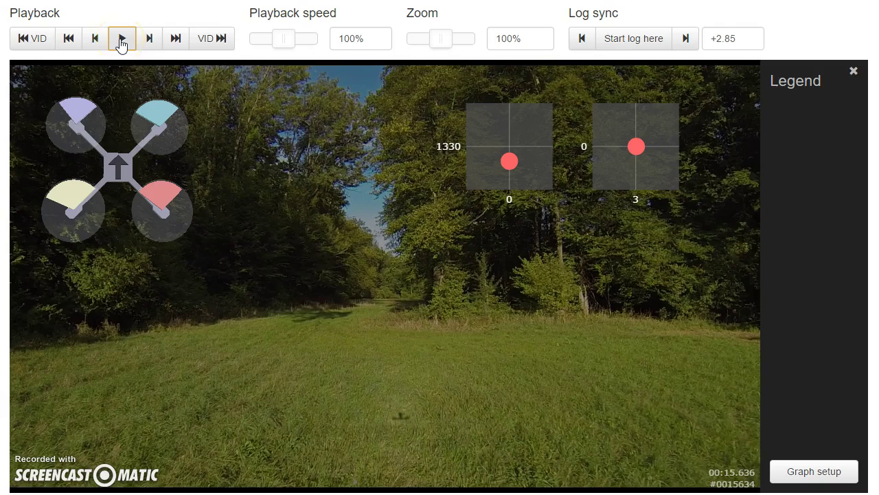
# Step: Replay the flight footage from about 00:26 past 00:29 and pause it
pyautogui.click(141, 142)
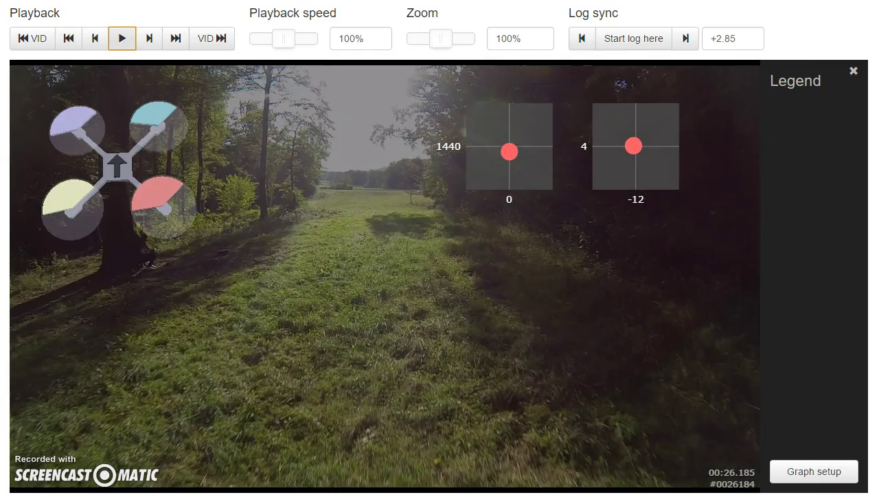
pyautogui.click(123, 39)
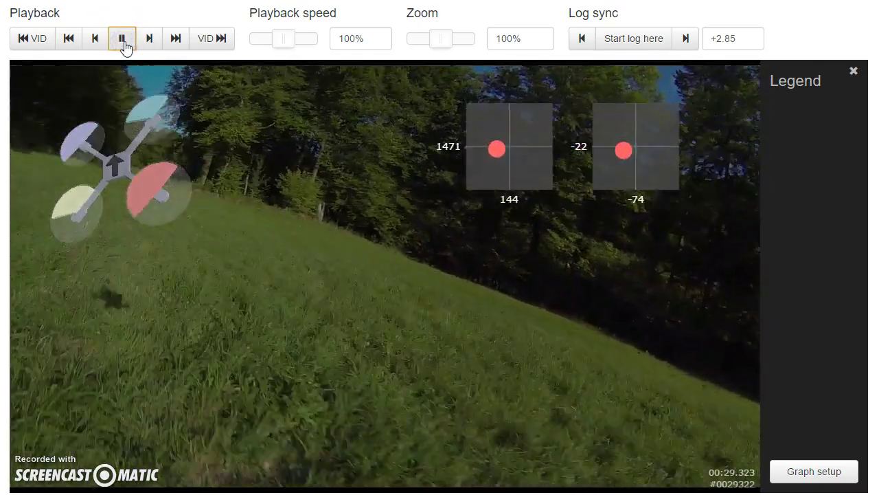
pyautogui.click(125, 43)
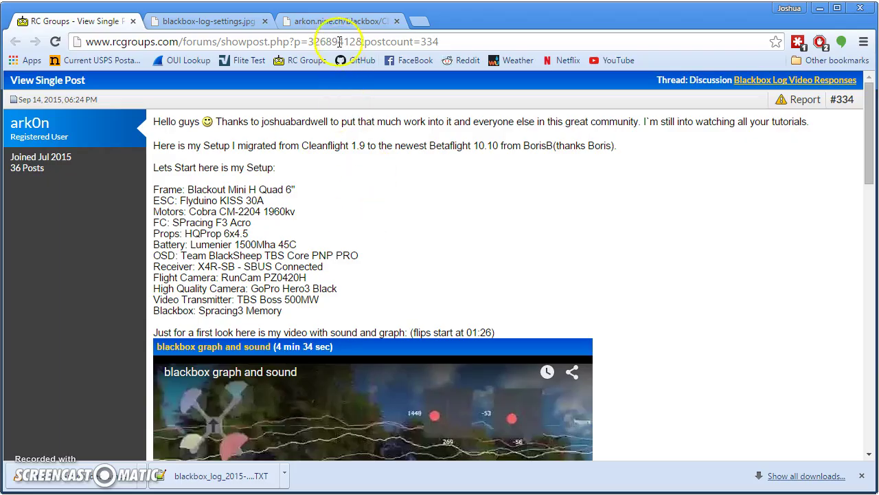
# Step: Switch to the CL-Dump.txt page in the browser and check the pid_controller setting
pyautogui.click(219, 21)
pyautogui.click(320, 20)
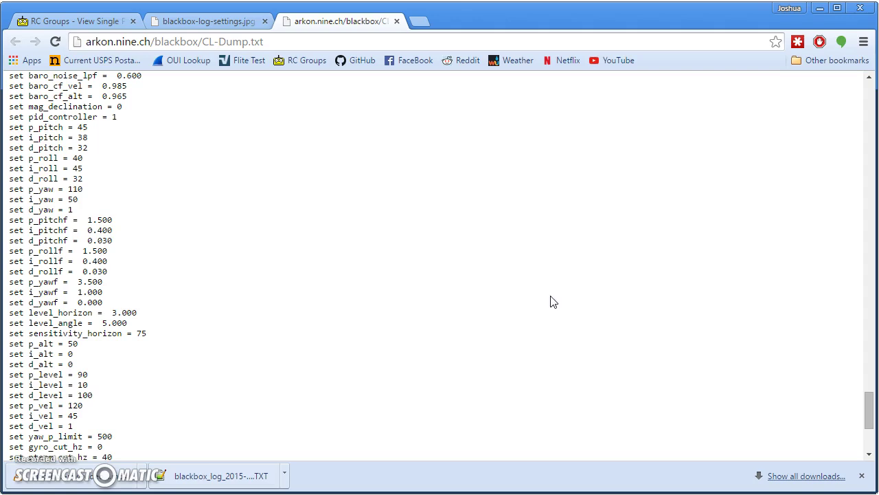
pyautogui.click(38, 115)
pyautogui.moveTo(38, 115); pyautogui.dragTo(133, 115)
pyautogui.click(250, 120)
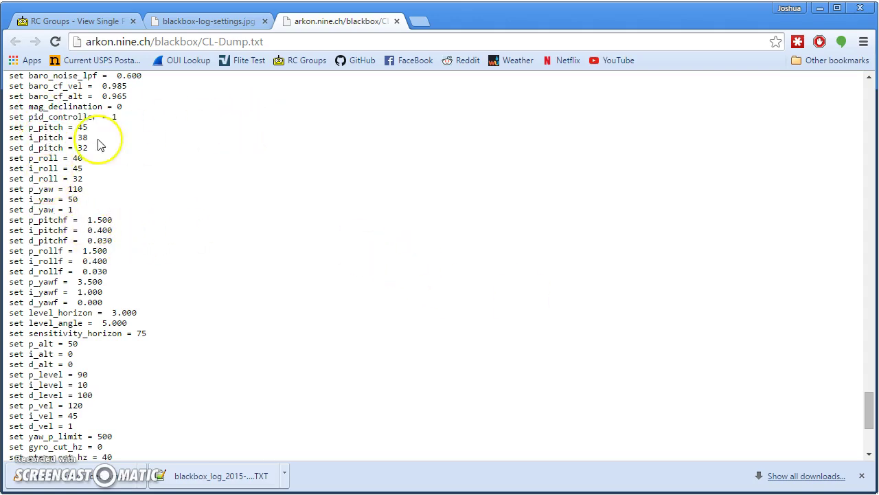
# Step: Highlight the p_pitch line and the p_roll value to compare the pitch and roll P gains
pyautogui.moveTo(20, 129); pyautogui.dragTo(89, 130)
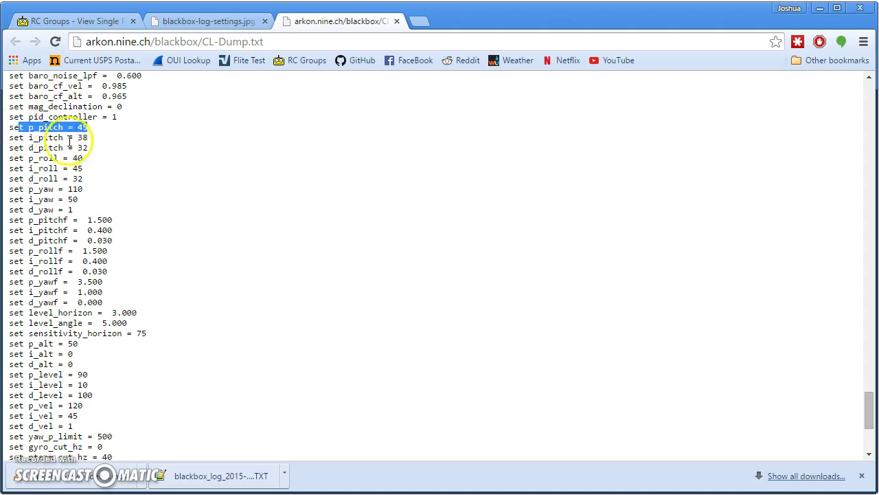
pyautogui.click(55, 158)
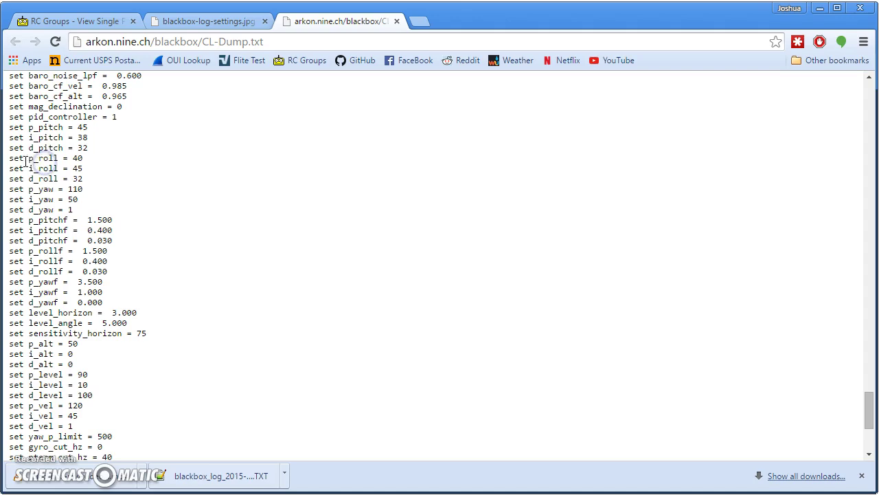
pyautogui.doubleClick(77, 158)
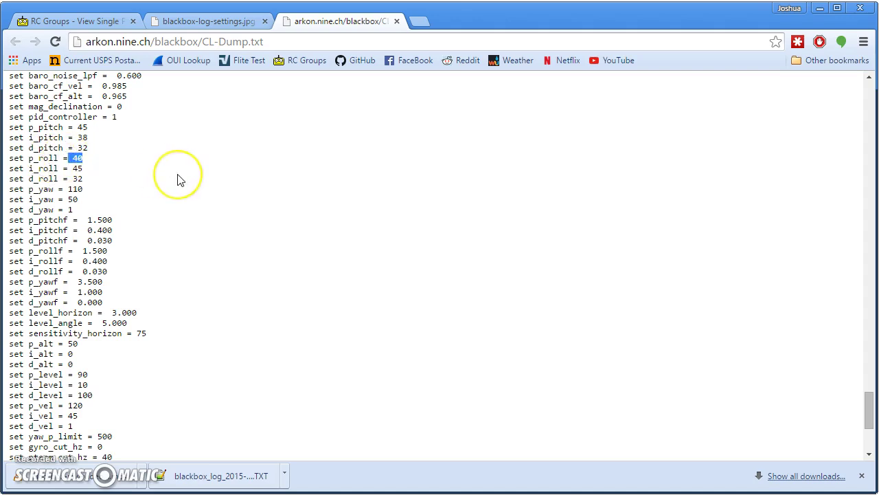
# Step: Look back through the CLI dump to its beginning and examine the feature list, firmware version and mixer settings
pyautogui.scroll(20, 178, 180)
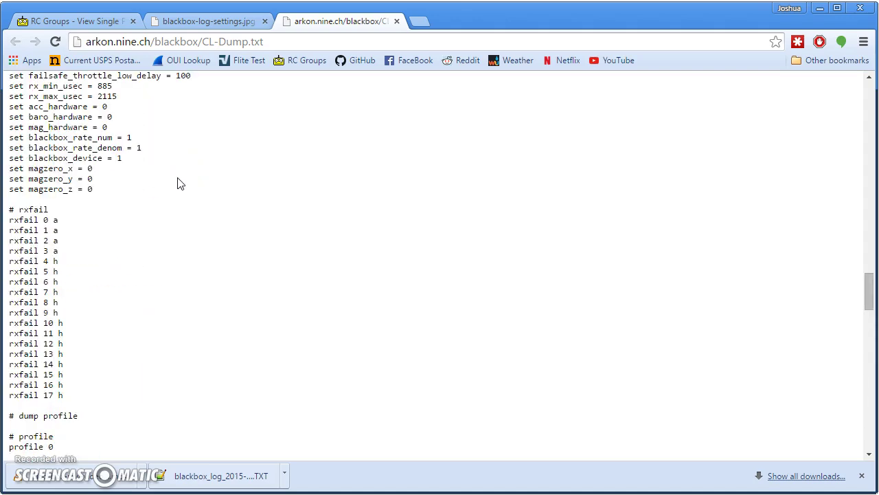
pyautogui.scroll(18, 178, 180)
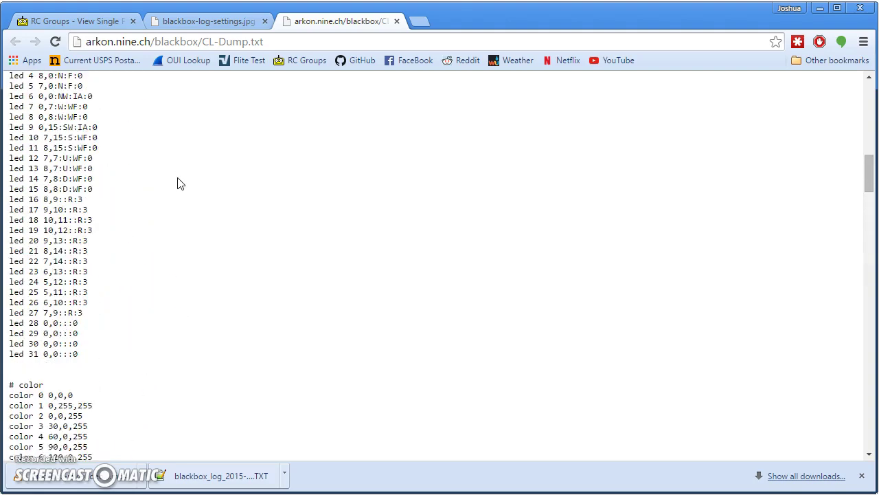
pyautogui.scroll(-1, 177, 183)
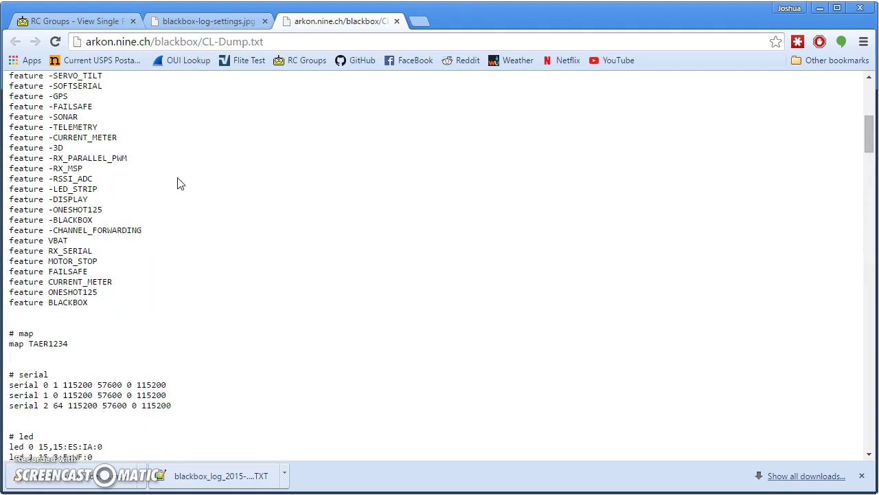
pyautogui.scroll(-3, 177, 184)
pyautogui.scroll(7, 177, 183)
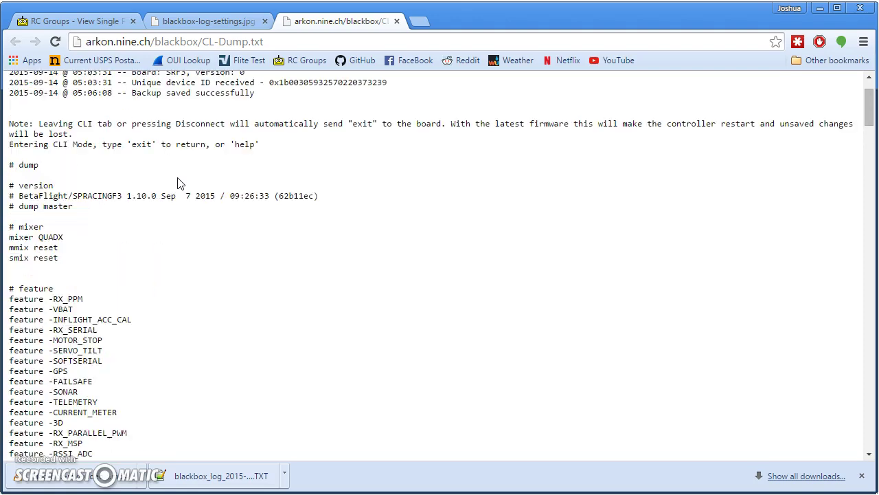
pyautogui.click(46, 239)
pyautogui.click(293, 255)
# Step: Read down the CLI dump to the PID values, the cut_hz filter settings and the rate profile
pyautogui.scroll(-7, 294, 257)
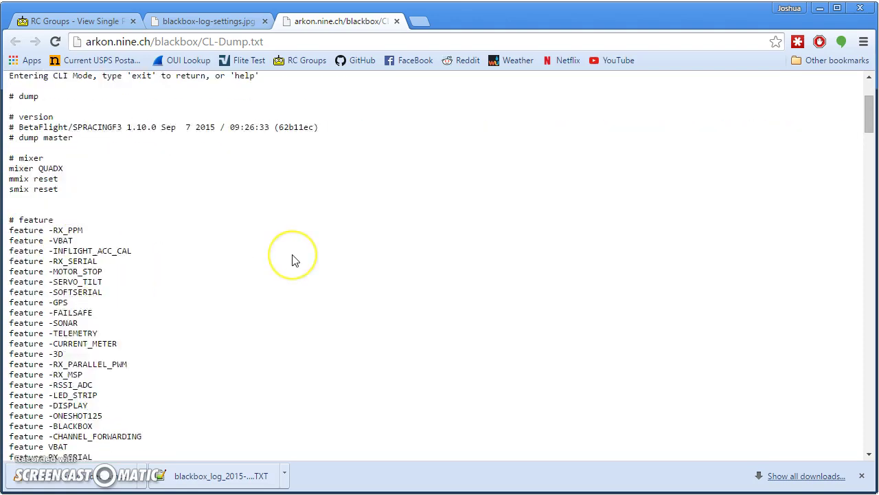
pyautogui.scroll(-20, 292, 259)
pyautogui.click(284, 252)
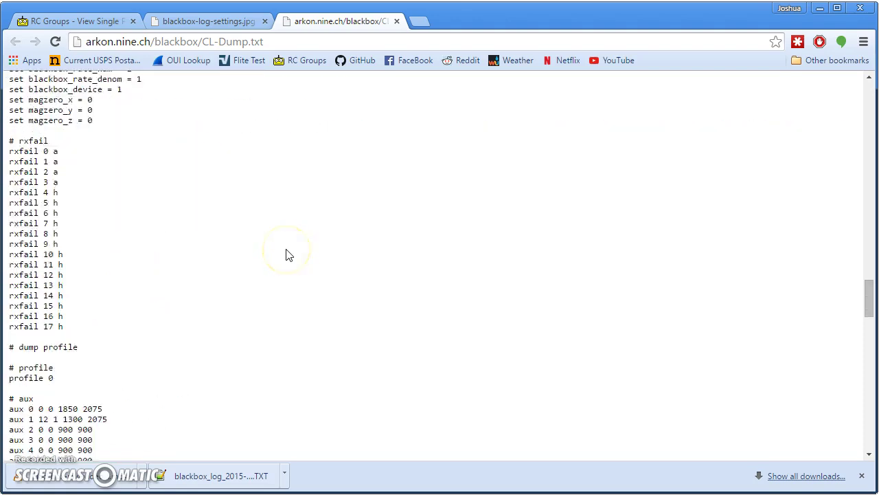
pyautogui.scroll(-10, 289, 255)
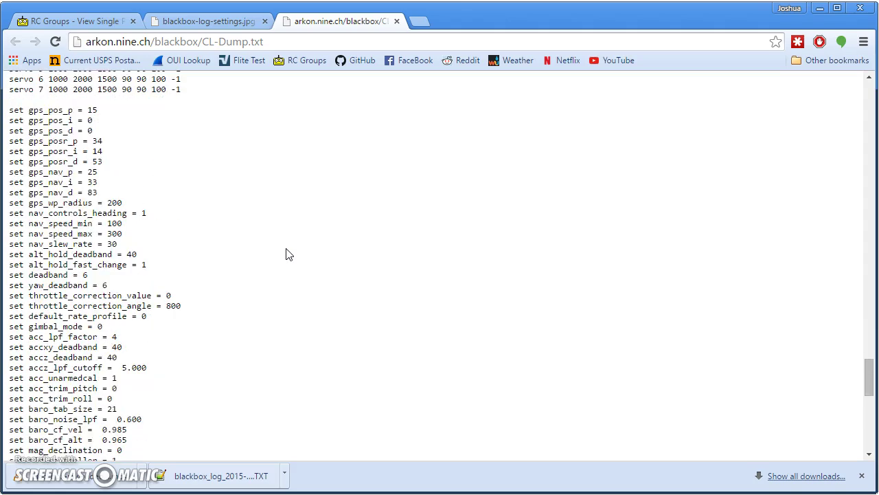
pyautogui.scroll(-8, 288, 255)
pyautogui.scroll(-1, 283, 251)
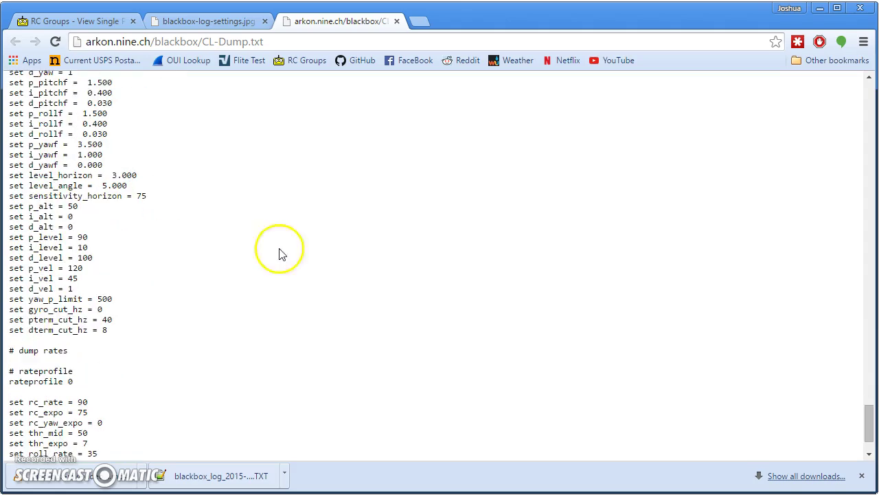
# Step: Review the pitch, roll and yaw PID values in the CLI dump and check the hardware list in the RC Groups post
pyautogui.scroll(3, 132, 223)
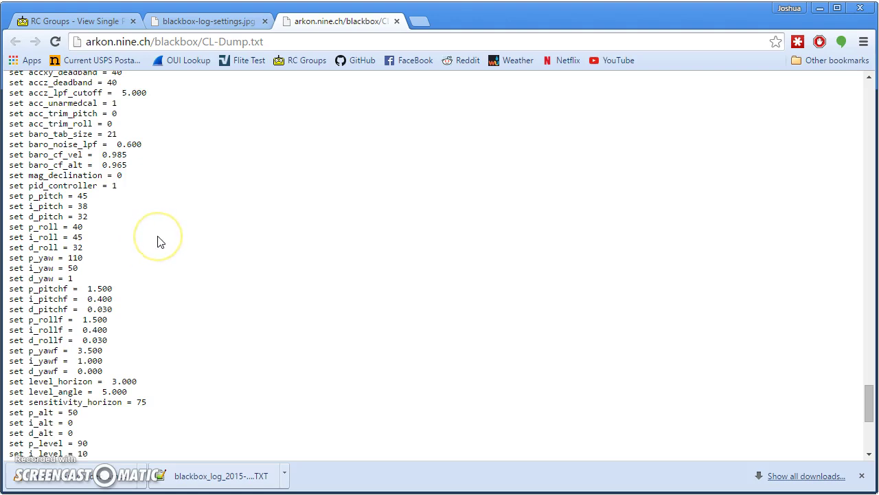
pyautogui.click(153, 237)
pyautogui.scroll(1, 153, 238)
pyautogui.click(151, 243)
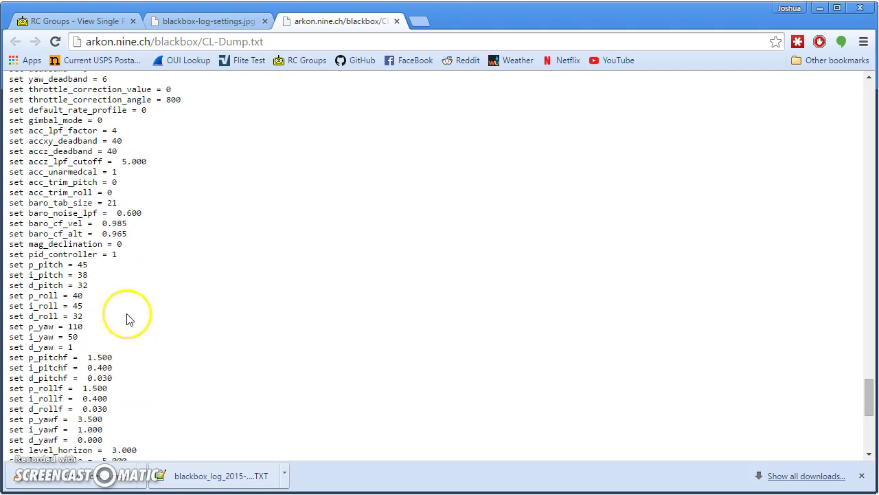
pyautogui.click(72, 21)
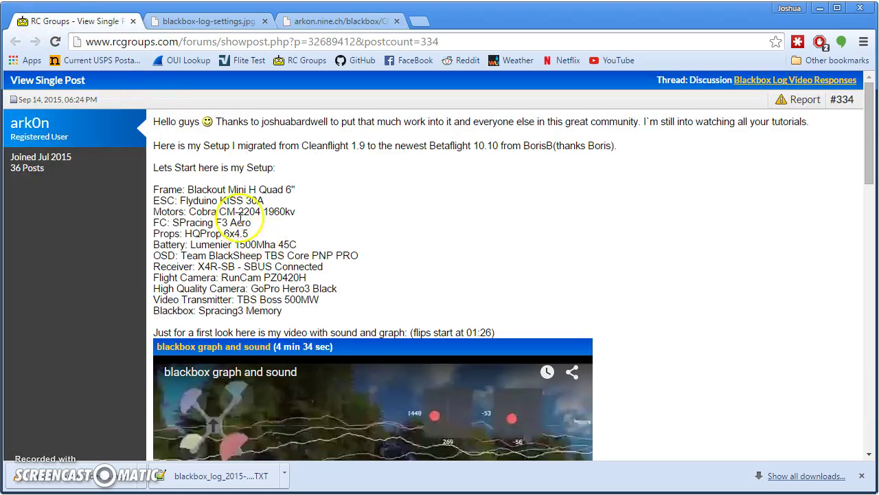
# Step: Return to the CL-Dump.txt page and highlight the p_roll and p_pitch lines to compare the P gains
pyautogui.click(329, 20)
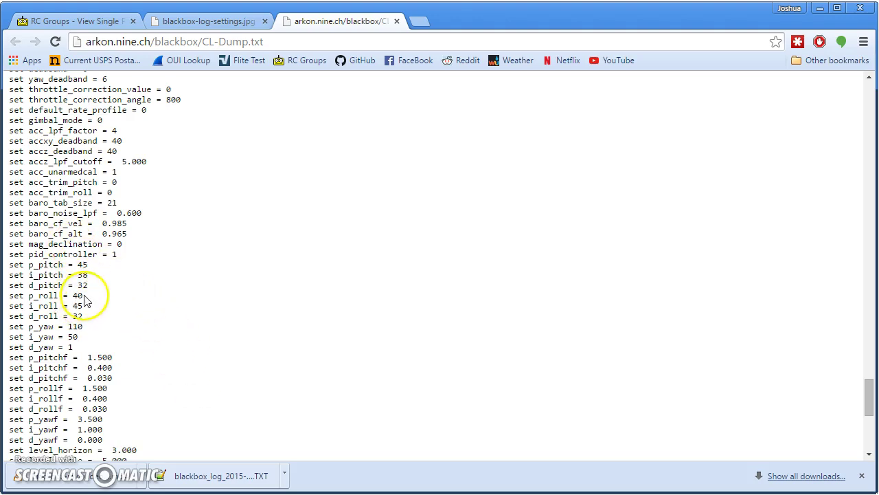
pyautogui.moveTo(82, 298); pyautogui.dragTo(11, 297)
pyautogui.moveTo(87, 265); pyautogui.dragTo(8, 270)
pyautogui.click(102, 279)
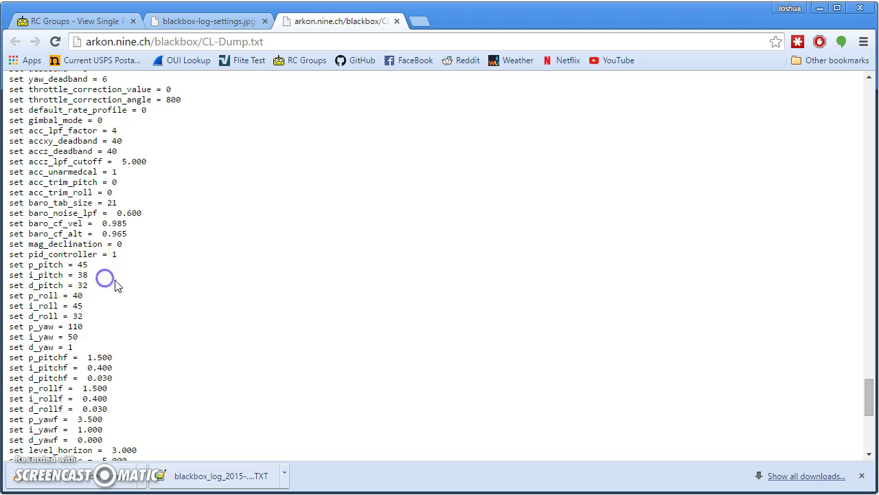
# Step: Check the CLI dump's header, and highlight the p_yaw and i_yaw values to examine the yaw P and I gains
pyautogui.scroll(20, 120, 275)
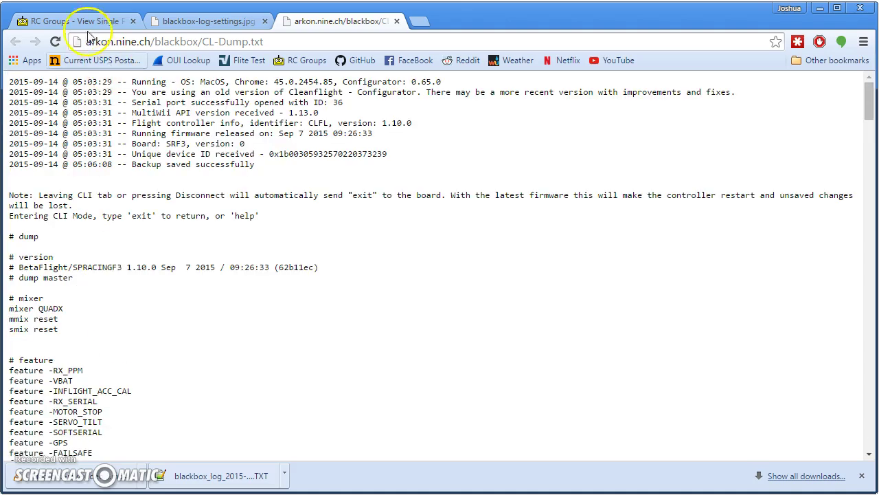
pyautogui.scroll(-6, 364, 380)
pyautogui.scroll(-20, 364, 380)
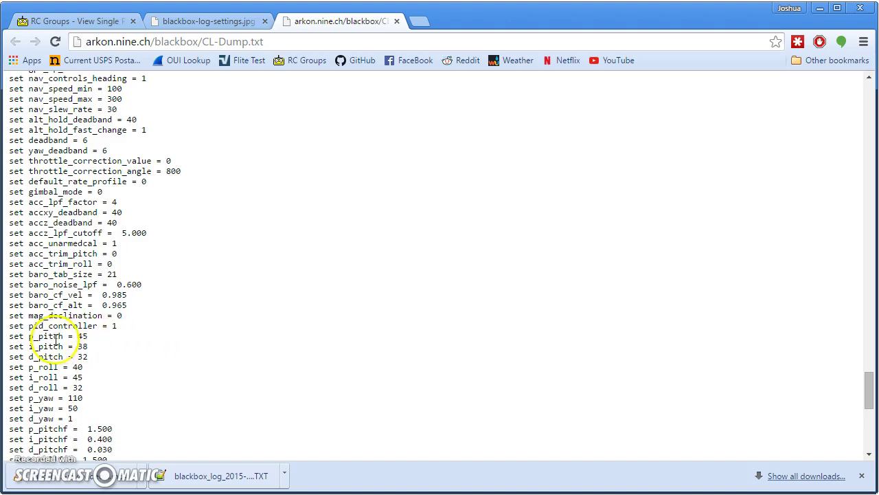
pyautogui.moveTo(29, 398); pyautogui.dragTo(9, 402)
pyautogui.click(10, 401)
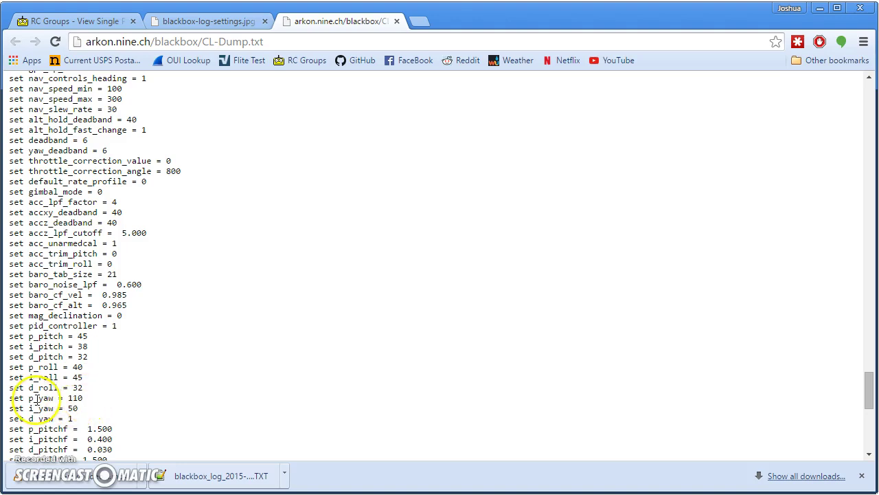
pyautogui.moveTo(39, 398); pyautogui.dragTo(88, 397)
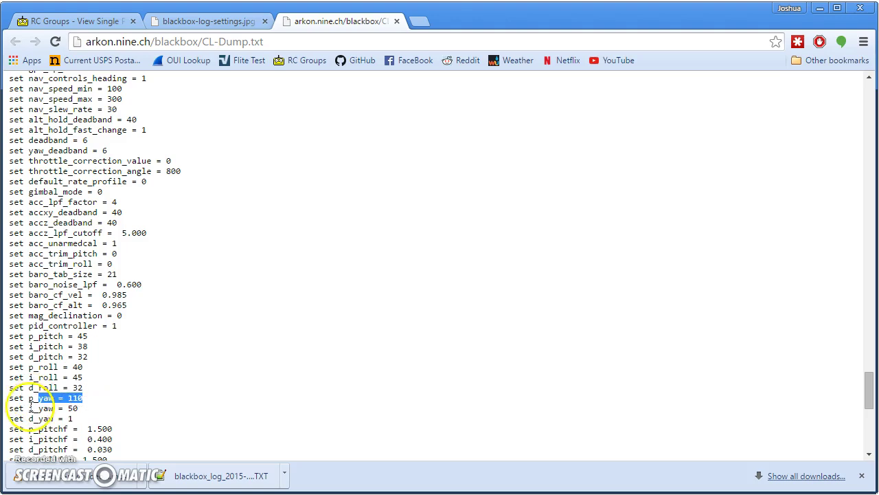
pyautogui.click(28, 408)
pyautogui.moveTo(27, 408); pyautogui.dragTo(92, 408)
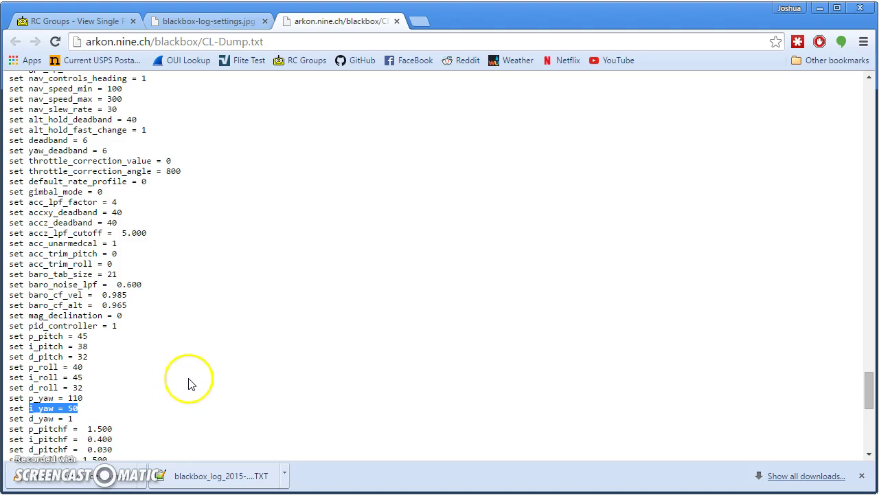
pyautogui.click(86, 413)
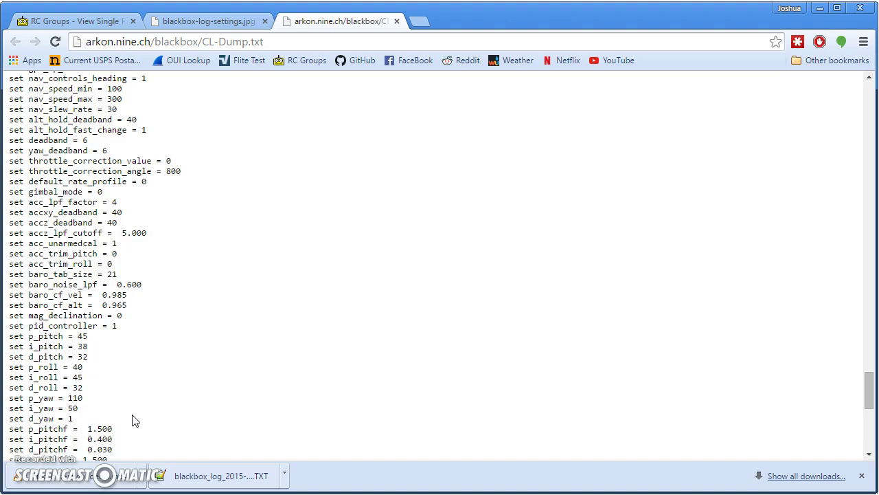
# Step: Highlight the d_yaw line in the CLI dump to examine the yaw D gain
pyautogui.moveTo(72, 418); pyautogui.dragTo(26, 418)
pyautogui.click(71, 417)
pyautogui.click(69, 419)
pyautogui.moveTo(69, 419); pyautogui.dragTo(10, 419)
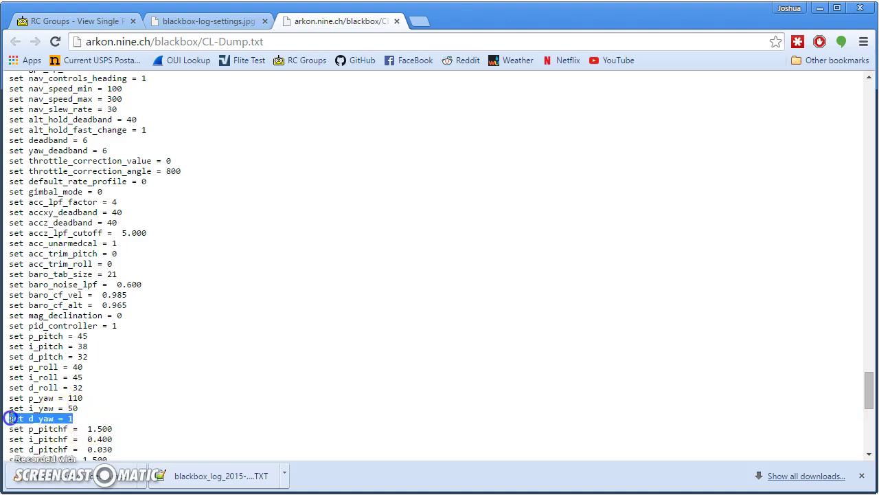
pyautogui.click(85, 423)
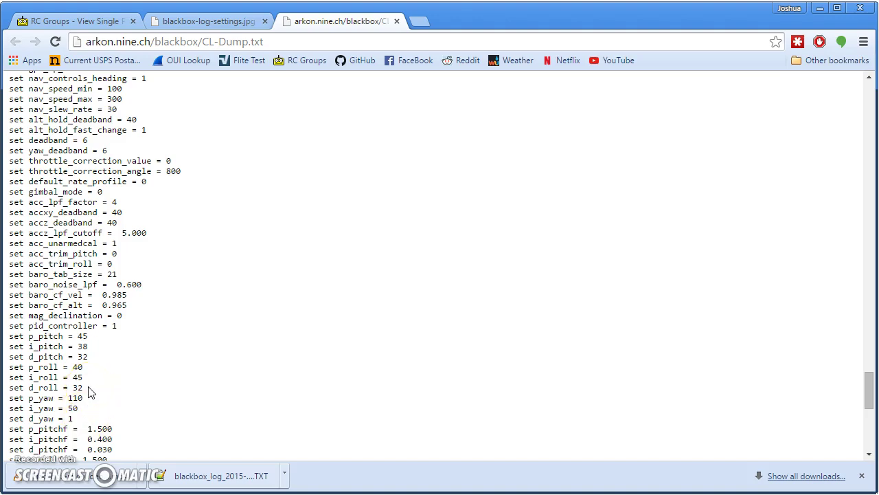
# Step: Search the CLI dump for "lpf" to locate the gyro low-pass filter setting
pyautogui.scroll(9, 114, 359)
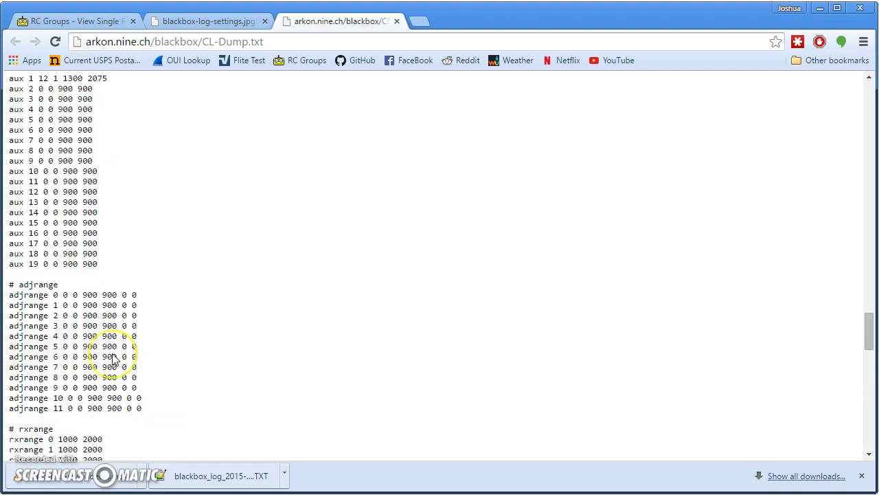
pyautogui.scroll(-4, 114, 359)
pyautogui.scroll(-2, 114, 358)
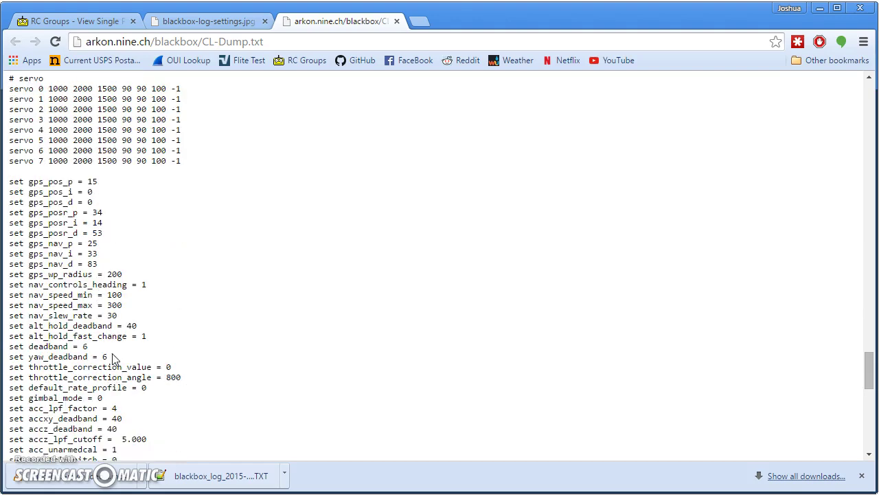
pyautogui.scroll(-2, 61, 412)
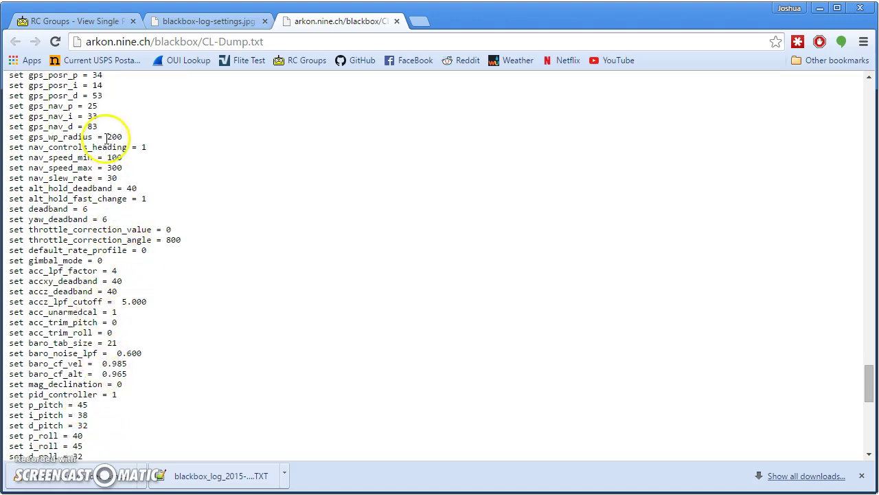
pyautogui.scroll(-2, 106, 140)
pyautogui.hotkey('ctrl', 'f')
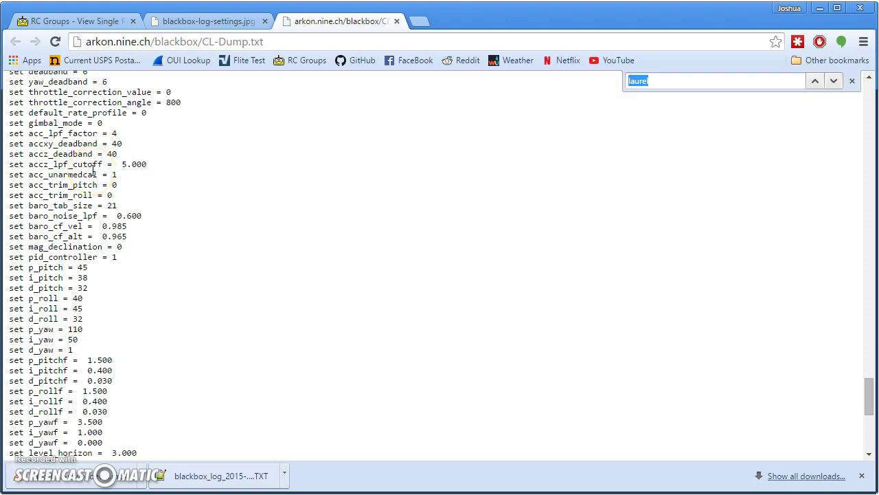
pyautogui.write('lpf')
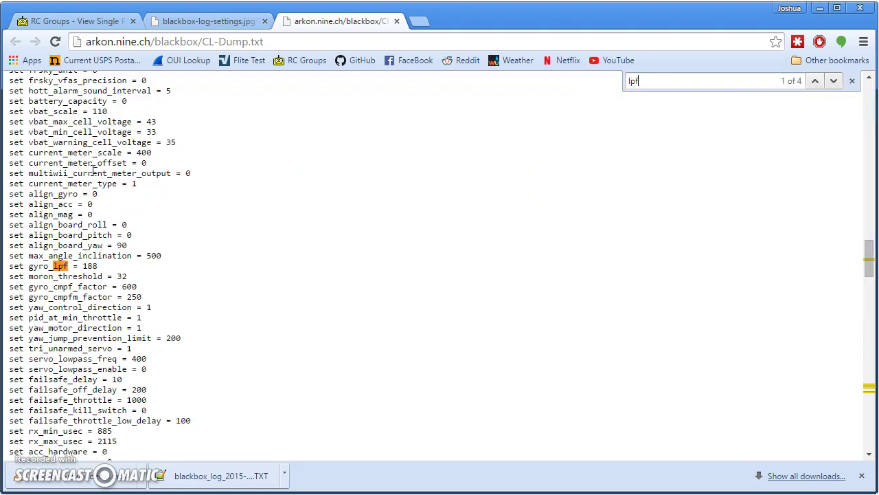
# Step: Highlight the gyro_cut_hz and dterm_cut_hz lines near the end of the CLI dump to examine the filter cutoffs
pyautogui.scroll(-20, 122, 226)
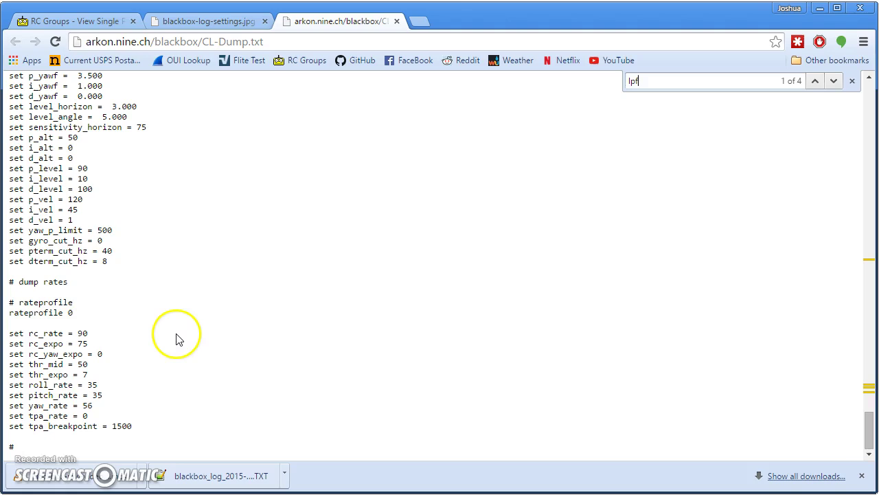
pyautogui.moveTo(68, 241); pyautogui.dragTo(7, 239)
pyautogui.click(236, 277)
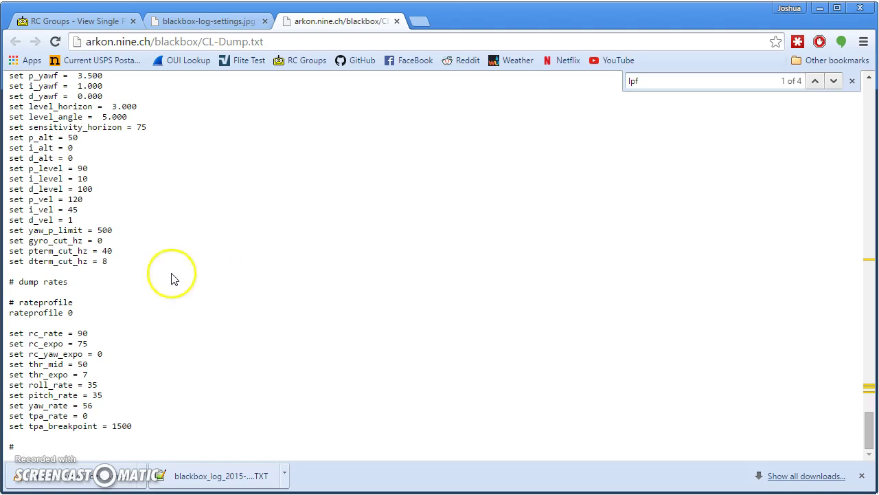
pyautogui.moveTo(108, 263); pyautogui.dragTo(7, 262)
pyautogui.click(118, 280)
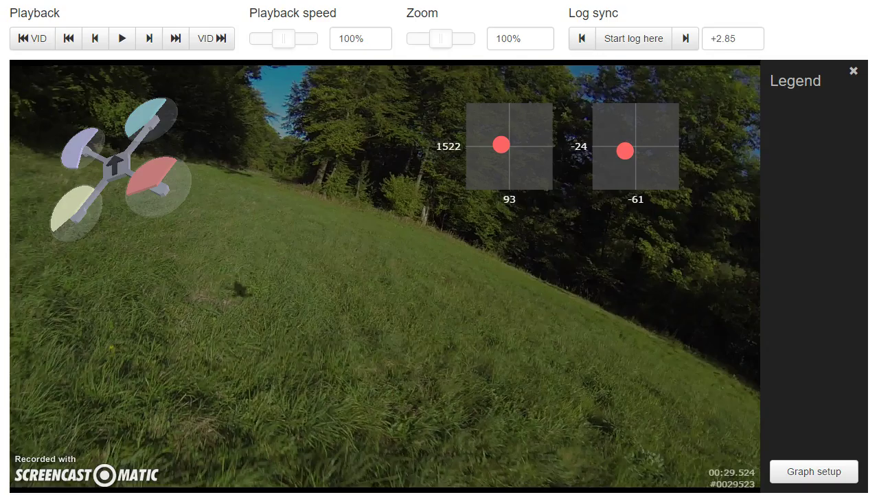
# Step: Add the Gyros graph with the gyro field in the blackbox log viewer's graph setup and save the changes
pyautogui.click(802, 470)
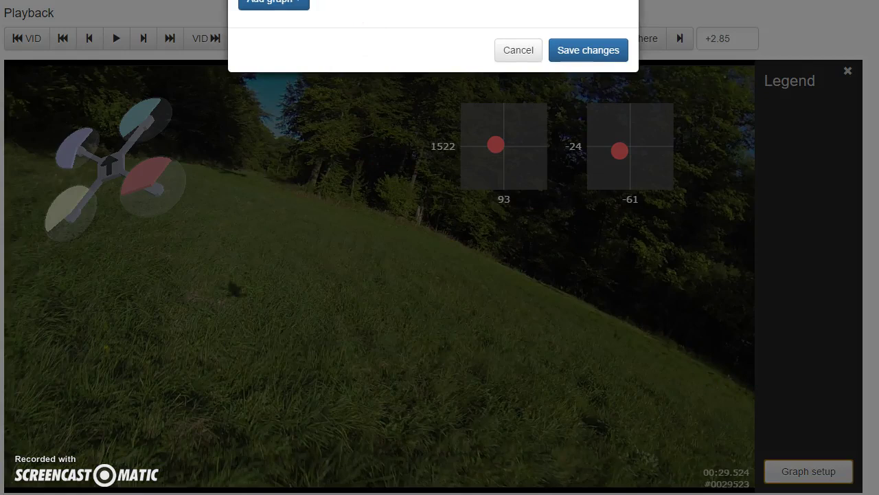
pyautogui.click(273, 3)
pyautogui.click(265, 74)
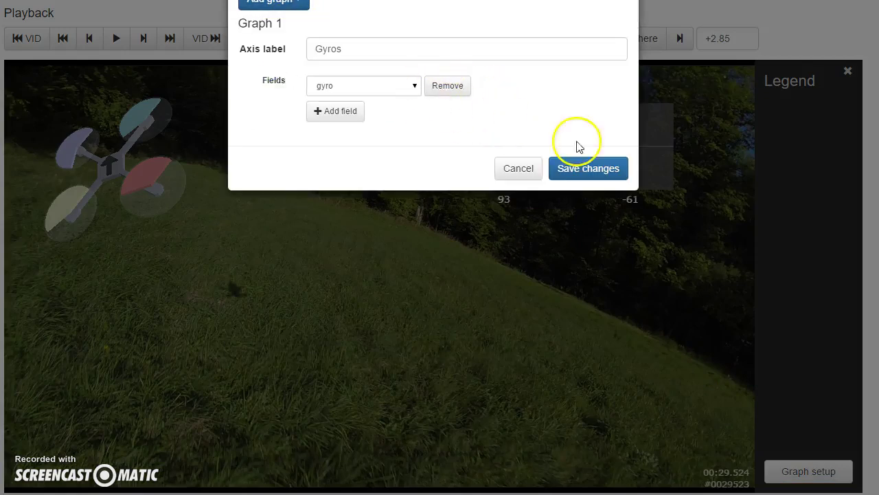
pyautogui.click(586, 168)
# Step: Replay the flight log twice between about 28 and 30 seconds to examine the gyro traces through the turn
pyautogui.moveTo(377, 359); pyautogui.dragTo(848, 346)
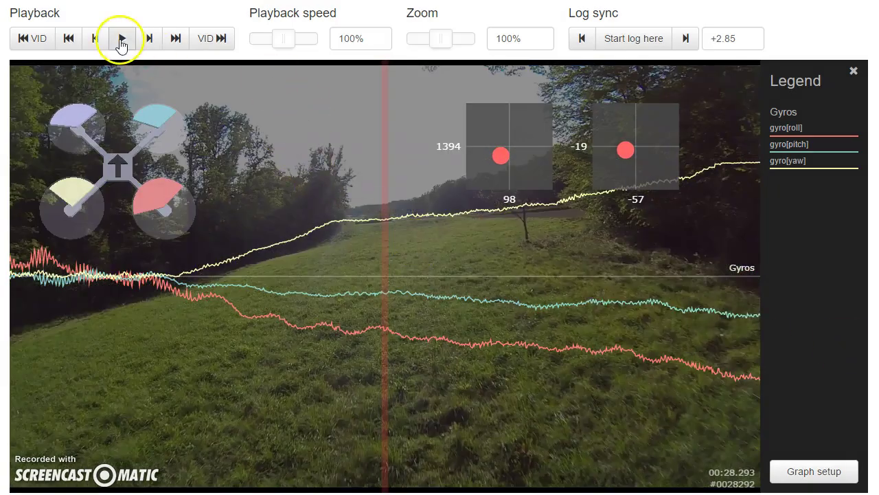
pyautogui.click(121, 39)
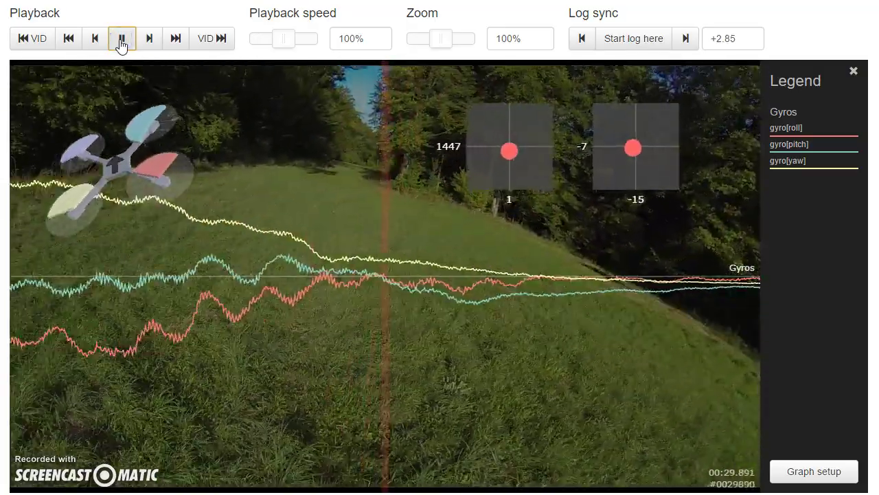
pyautogui.click(173, 227)
pyautogui.moveTo(232, 417); pyautogui.dragTo(274, 176)
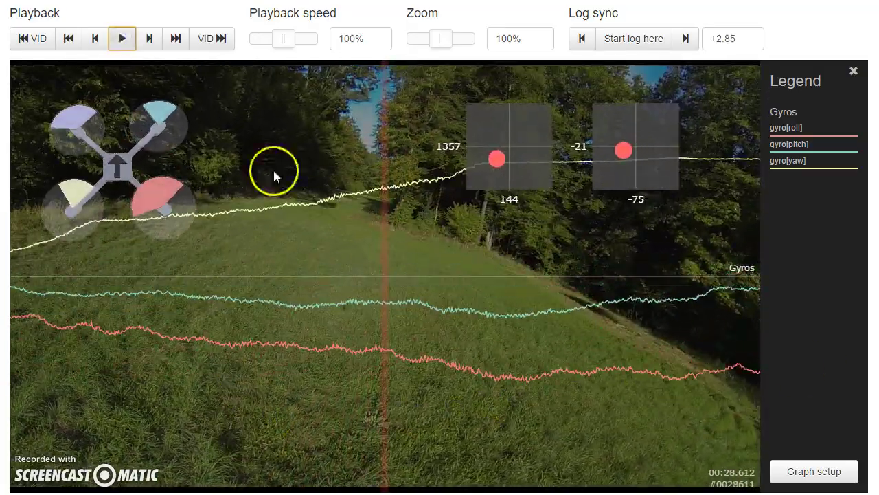
pyautogui.click(117, 40)
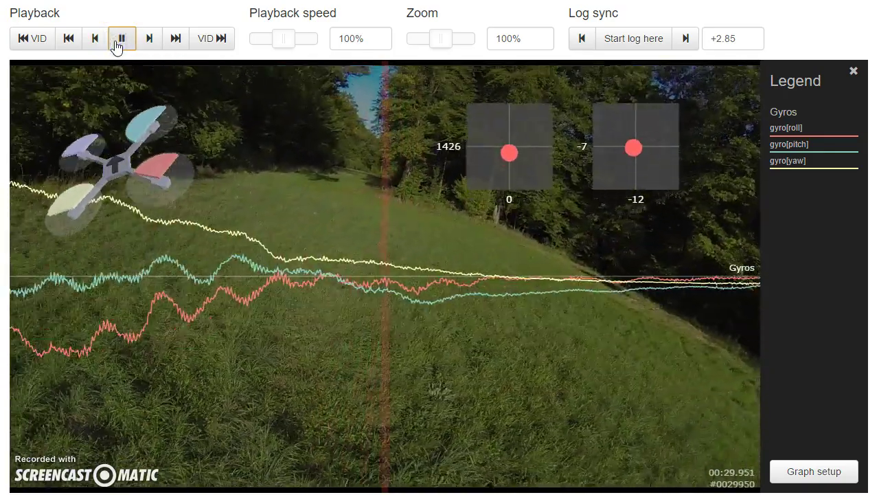
pyautogui.click(213, 256)
pyautogui.moveTo(290, 385); pyautogui.dragTo(570, 369)
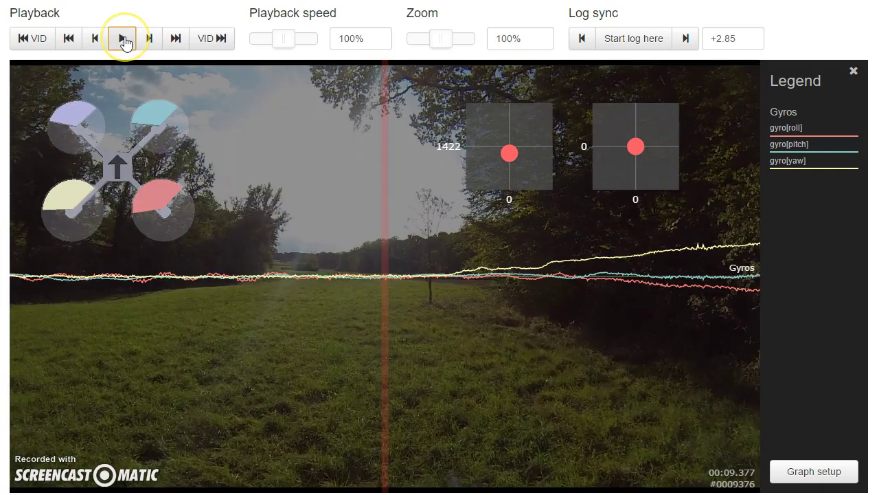
# Step: Play the log from about 9 to 12 seconds and step back through the turn to inspect the roll gyro trace
pyautogui.click(125, 44)
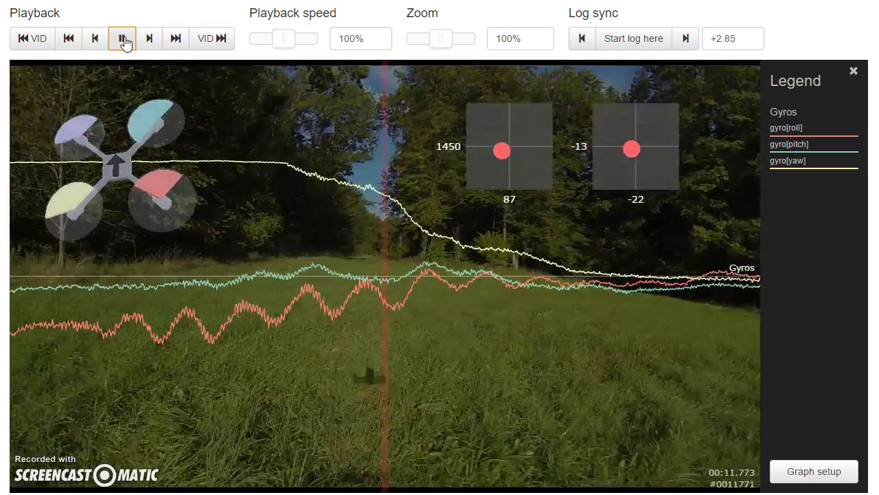
pyautogui.click(124, 42)
pyautogui.moveTo(202, 318); pyautogui.dragTo(237, 350)
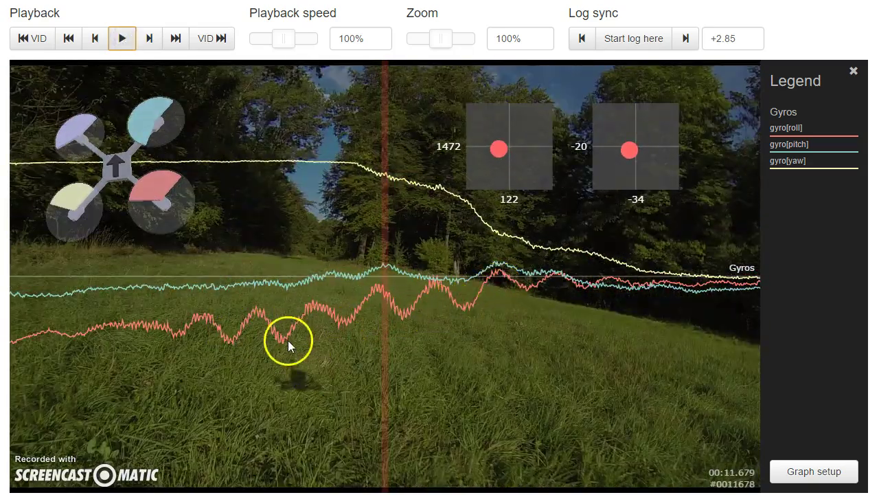
pyautogui.moveTo(234, 358); pyautogui.dragTo(383, 353)
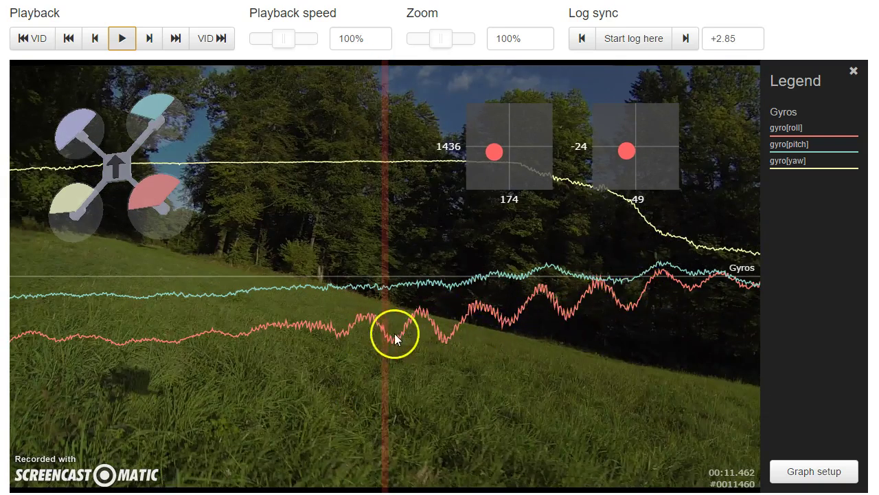
pyautogui.moveTo(334, 404); pyautogui.dragTo(232, 420)
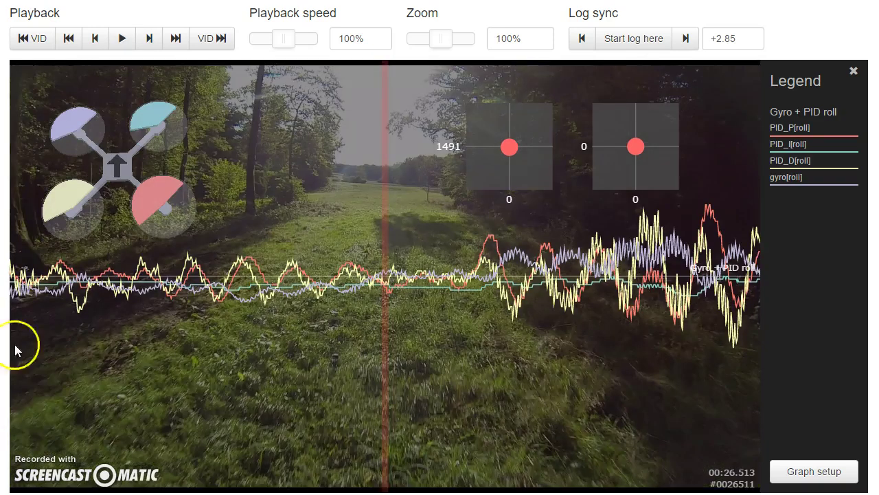
# Step: Play the Gyro + PID roll graph from about 26 to 28 seconds to compare the roll PID terms with the gyro
pyautogui.moveTo(277, 358); pyautogui.dragTo(294, 366)
pyautogui.moveTo(498, 357); pyautogui.dragTo(546, 387)
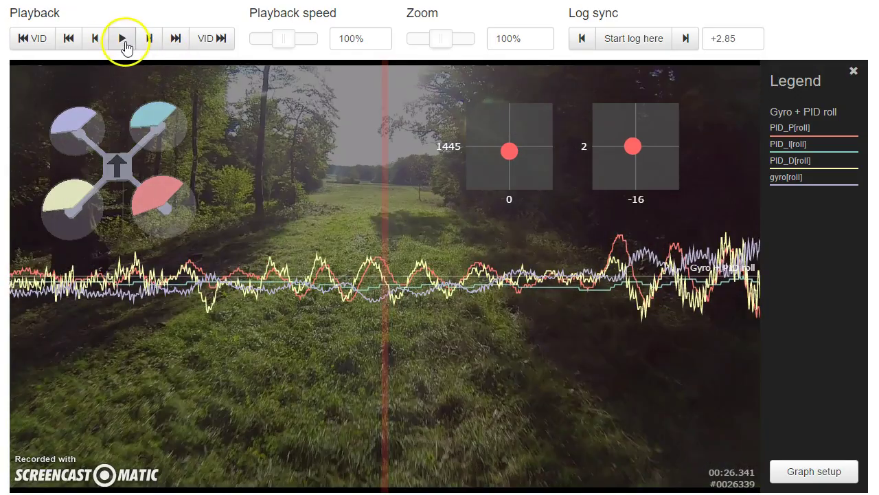
pyautogui.click(123, 42)
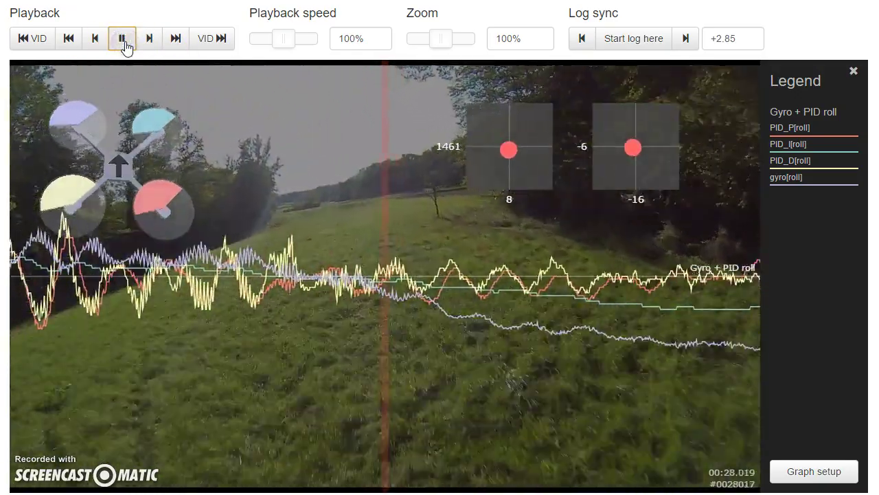
pyautogui.click(124, 41)
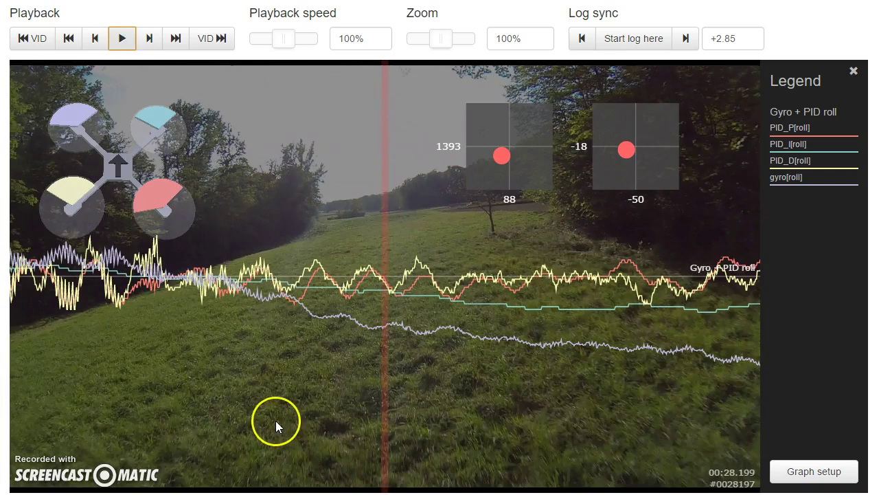
# Step: Move the log back to about 26.9 seconds and add the Motors graph with only the motors field, saving the changes
pyautogui.moveTo(249, 406); pyautogui.dragTo(651, 384)
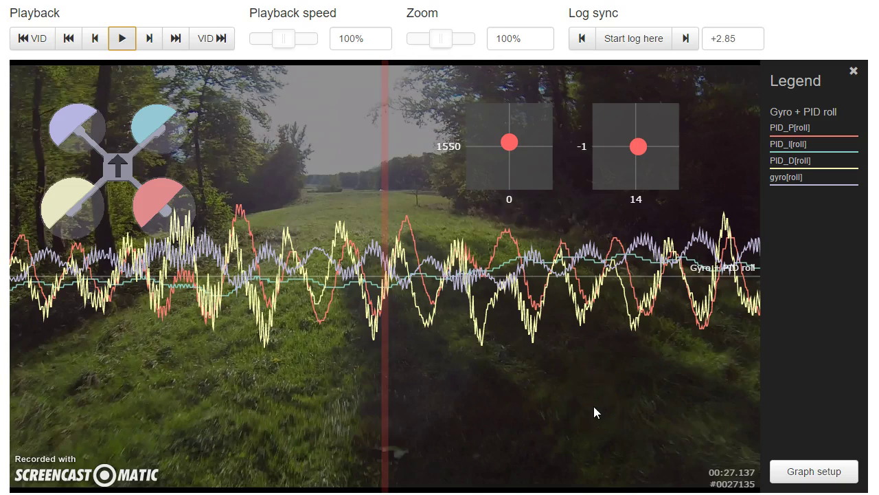
pyautogui.moveTo(280, 360); pyautogui.dragTo(377, 358)
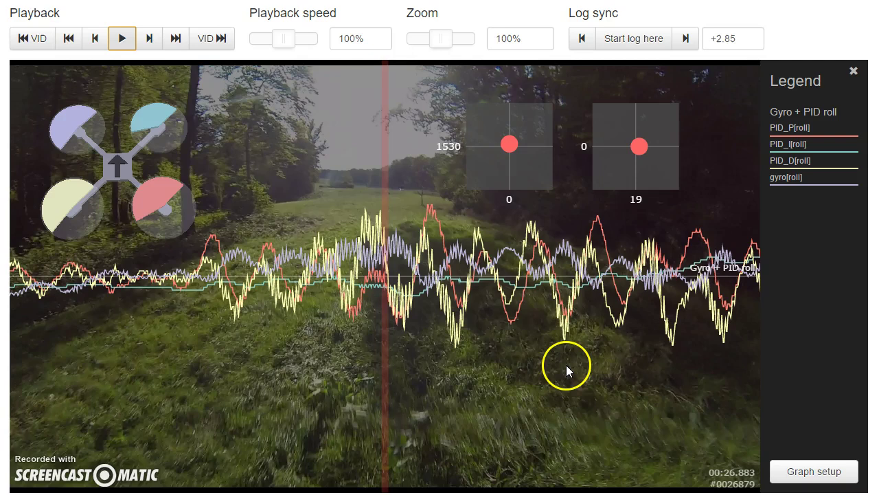
pyautogui.click(805, 471)
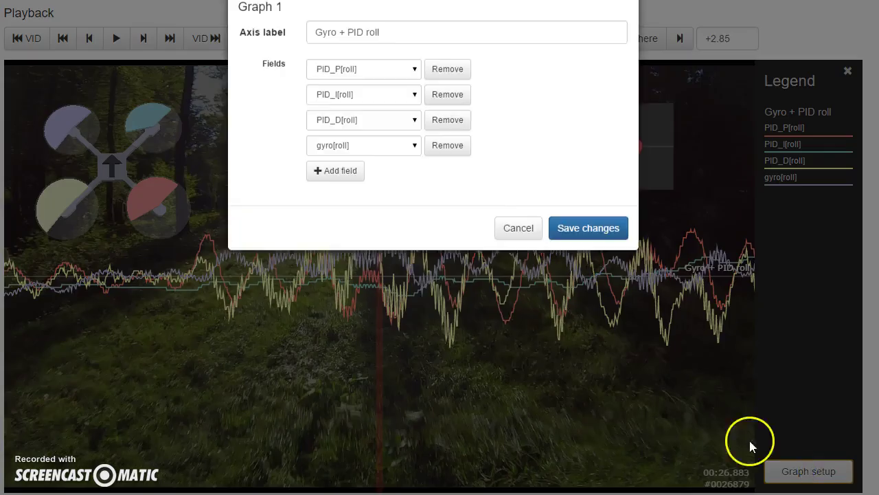
pyautogui.click(282, 4)
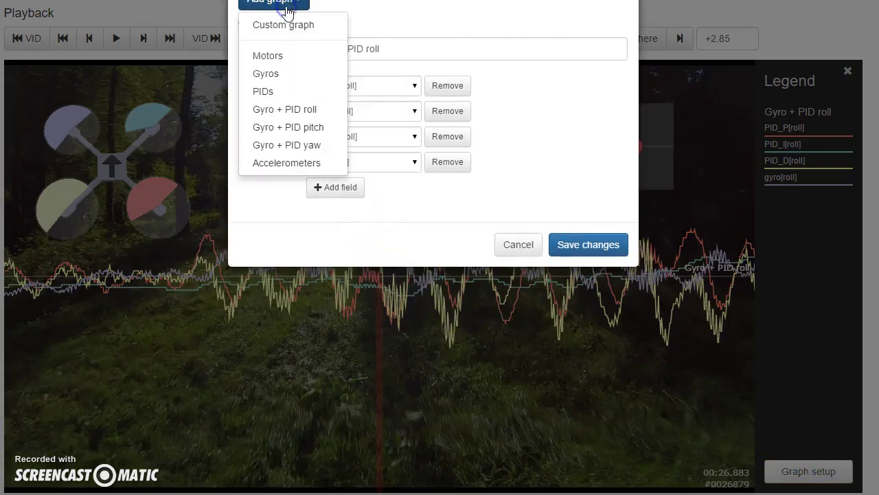
pyautogui.click(275, 58)
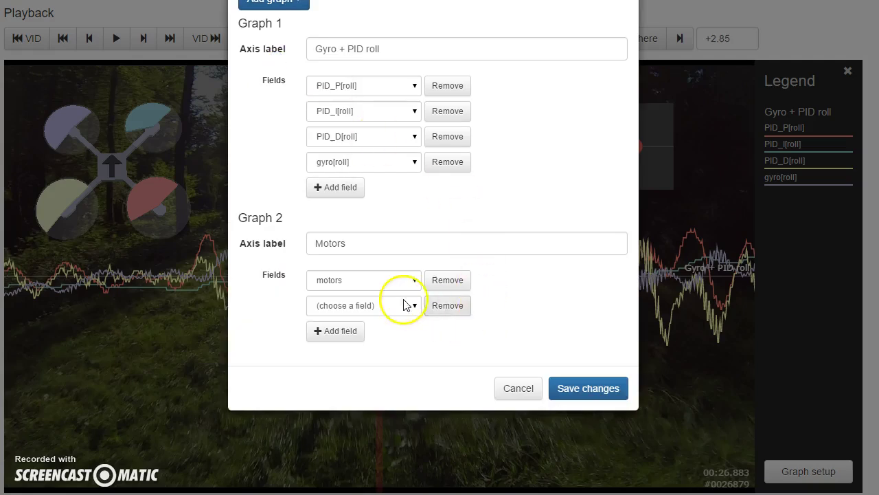
pyautogui.click(448, 304)
pyautogui.click(577, 364)
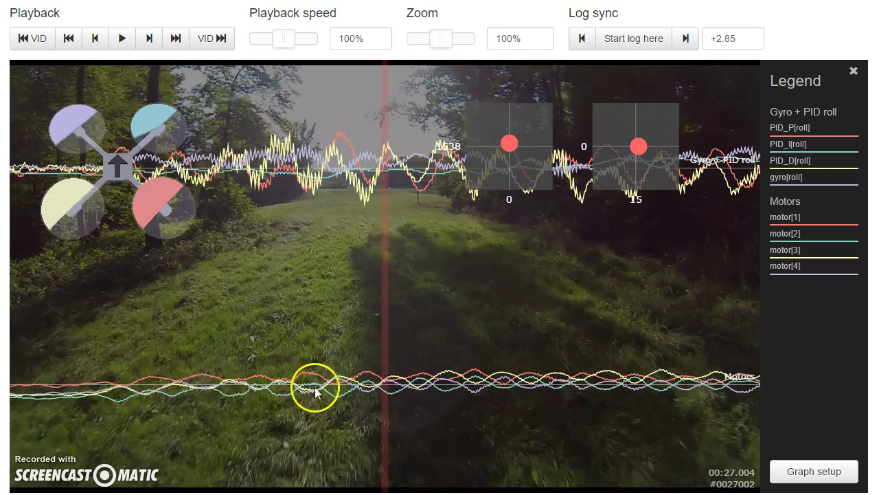
# Step: Scrub the log between about 27.0 and 27.4 seconds to compare the motor traces with the roll gyro and PID traces
pyautogui.moveTo(546, 391); pyautogui.dragTo(388, 410)
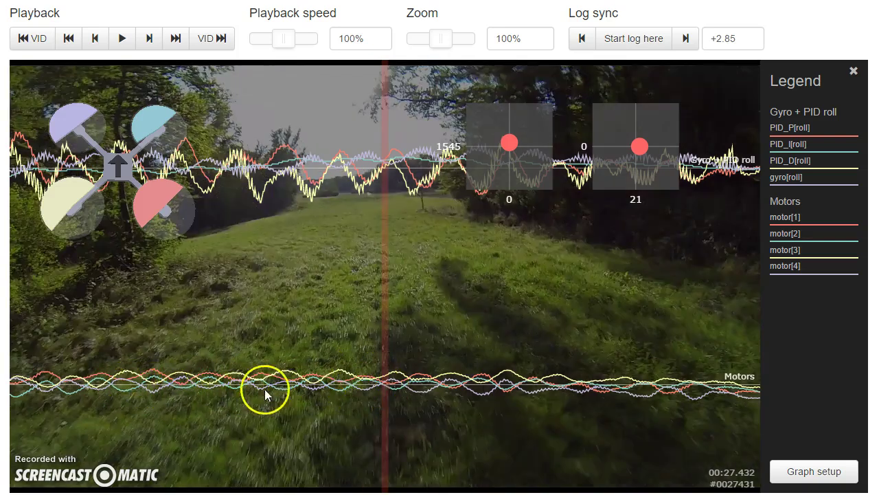
pyautogui.moveTo(385, 387); pyautogui.dragTo(543, 392)
pyautogui.moveTo(281, 155); pyautogui.dragTo(293, 159)
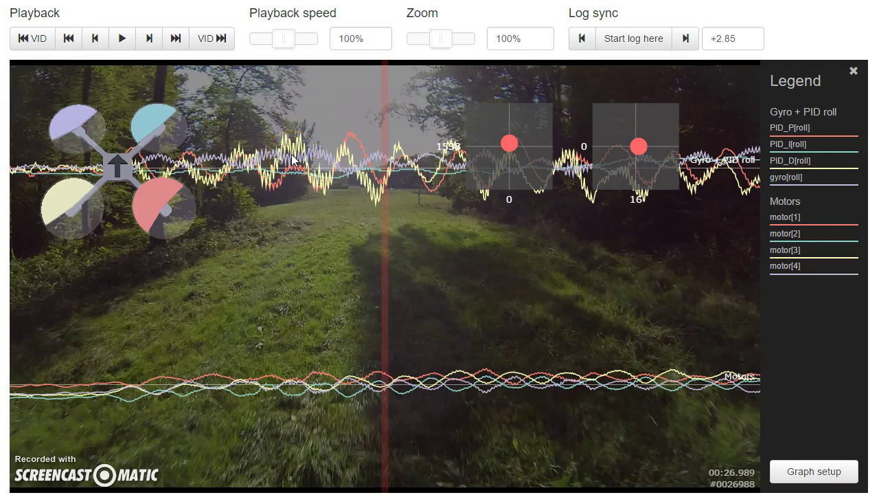
pyautogui.click(284, 158)
pyautogui.click(284, 169)
# Step: Remove the Motors graph from the graph setup and save the changes, keeping only the Gyro + PID roll graph
pyautogui.click(814, 471)
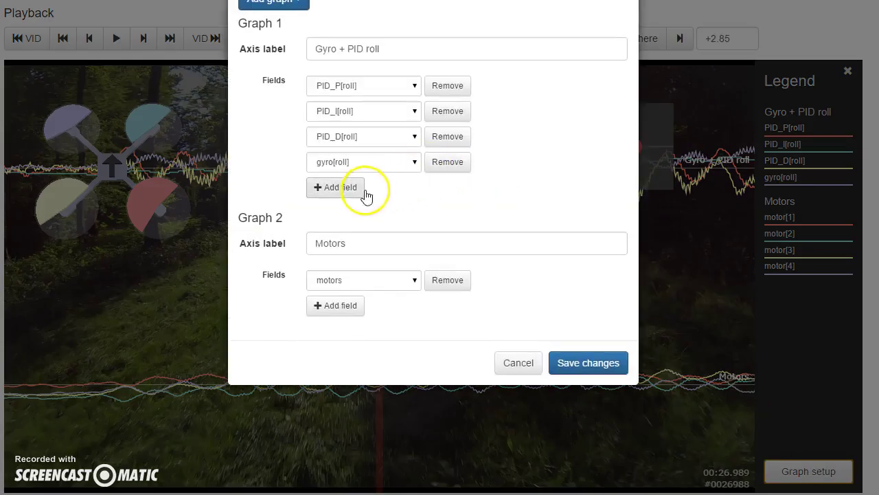
pyautogui.click(436, 290)
pyautogui.click(569, 244)
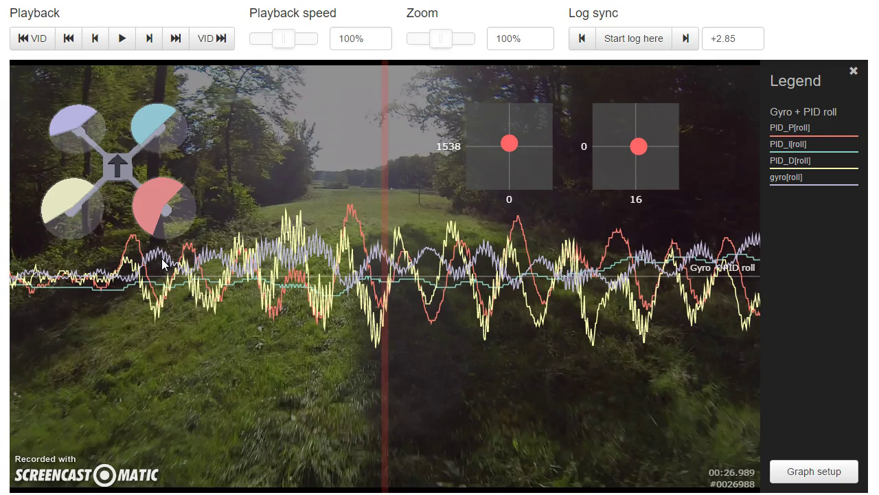
# Step: Scrub the Gyro + PID roll graph between about 27.0 and 27.2 seconds to examine the P and D term oscillations
pyautogui.click(387, 296)
pyautogui.moveTo(539, 350); pyautogui.dragTo(483, 357)
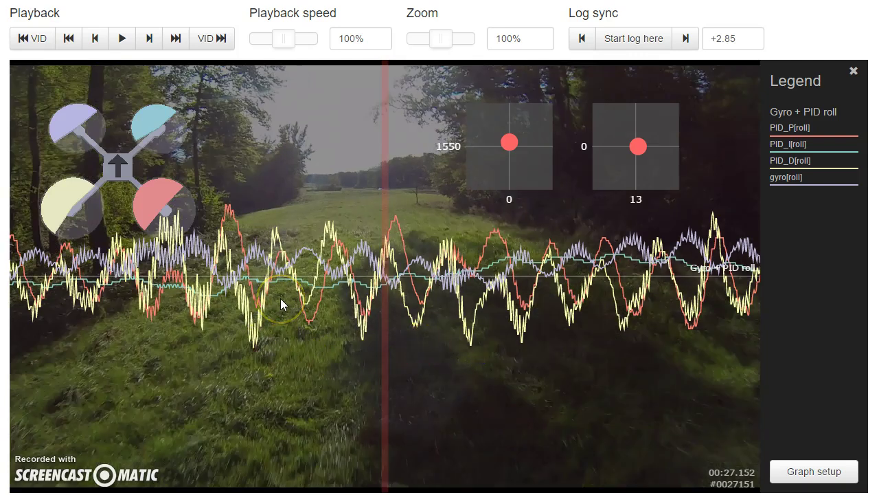
pyautogui.moveTo(163, 292); pyautogui.dragTo(386, 297)
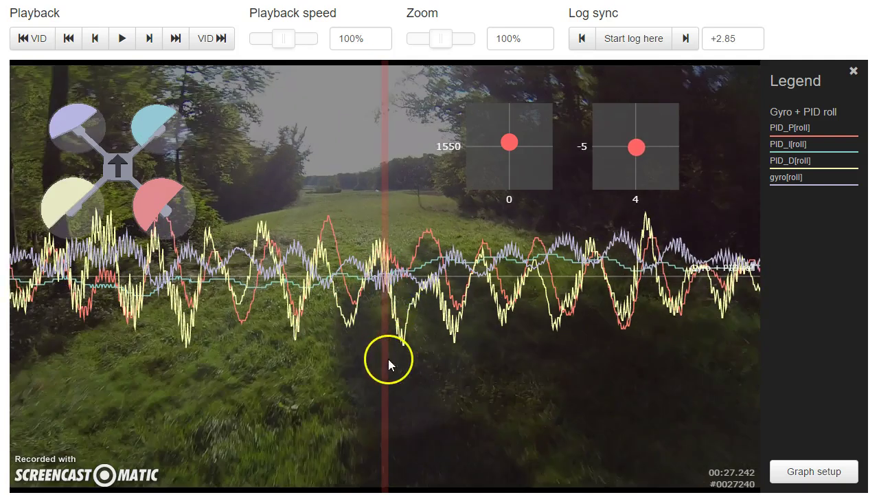